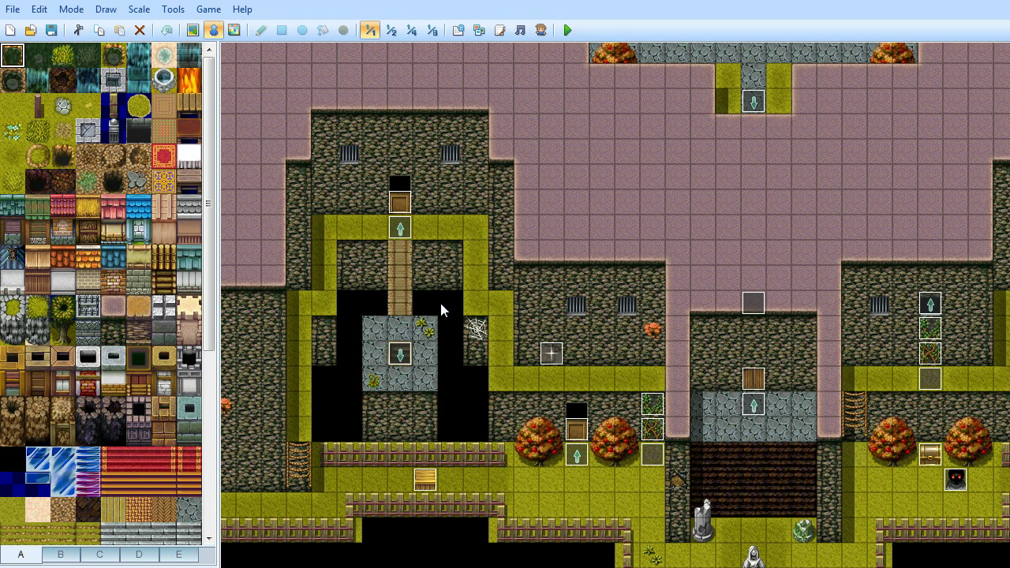
Check the Spring, Summer, Autumn and Winter images under Graphics/Tilesets in the Resource Manager, then close it
left_click(479, 32)
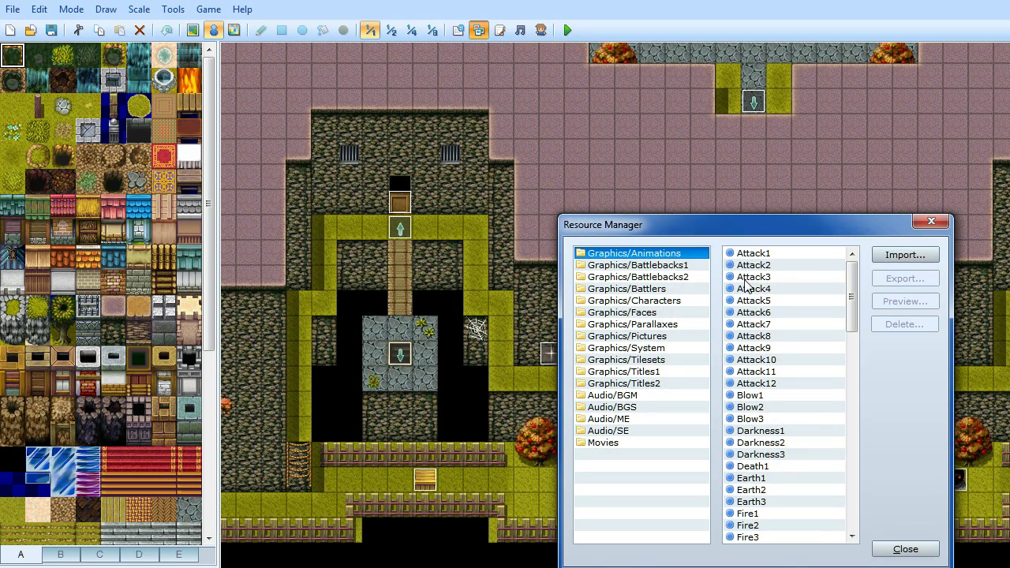
left_click_drag(691, 221, 558, 120)
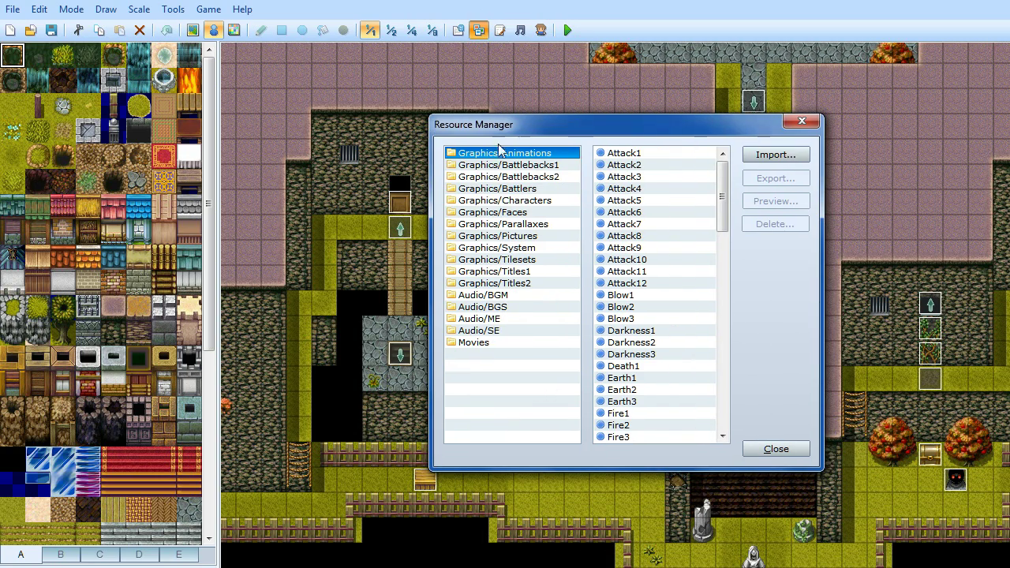
left_click(522, 259)
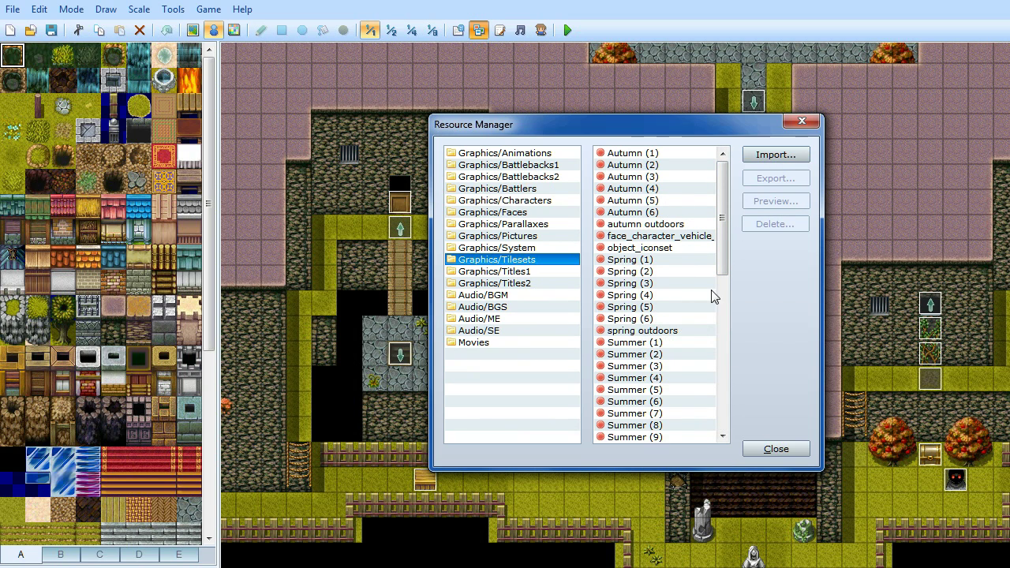
left_click_drag(724, 219, 726, 281)
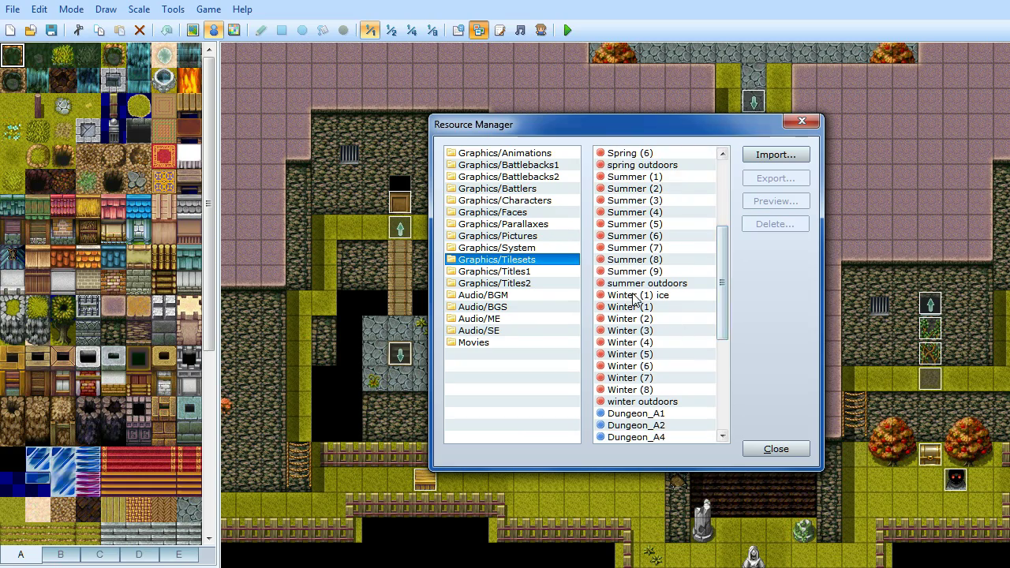
left_click(802, 121)
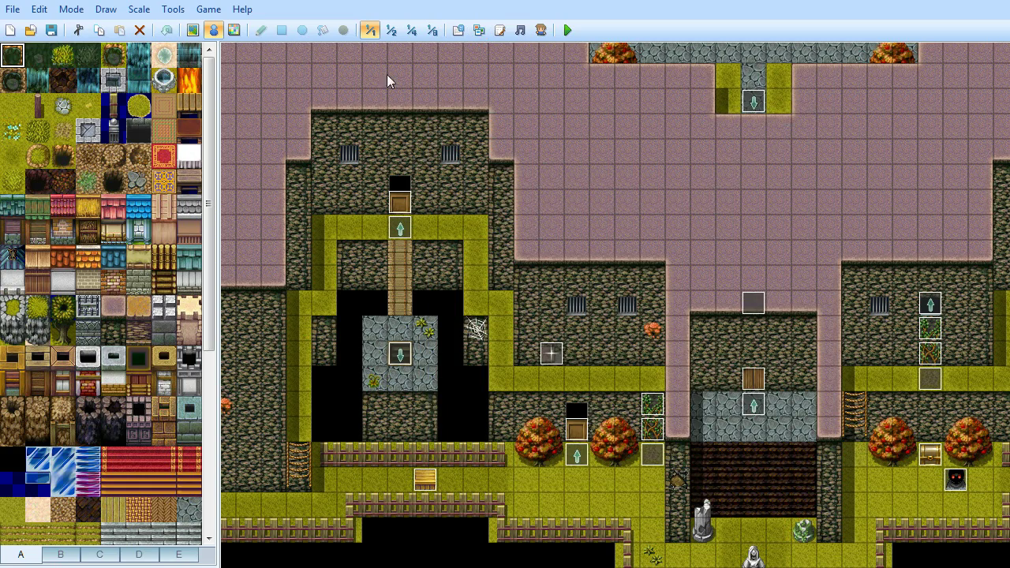
Open the Database's Tilesets page and page through the 005:Summer tileset's B, C, D and E sheets
left_click(457, 30)
left_click_drag(609, 126, 412, 32)
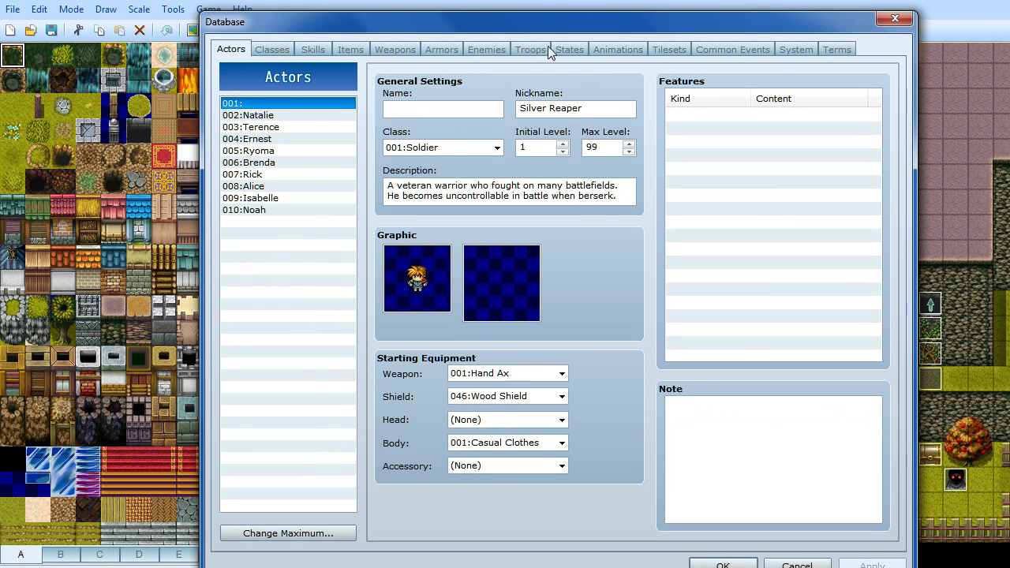
left_click(668, 49)
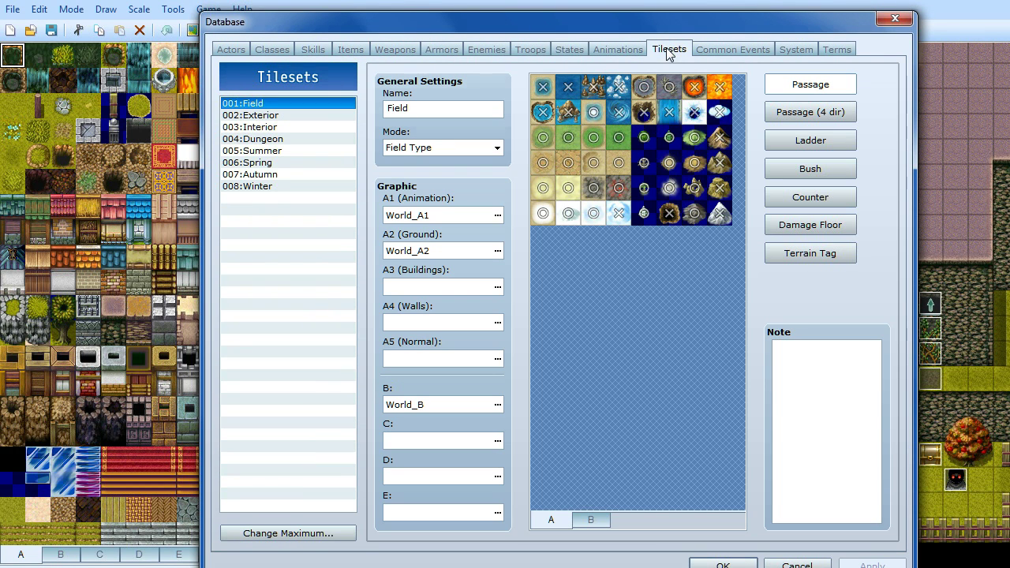
left_click(267, 152)
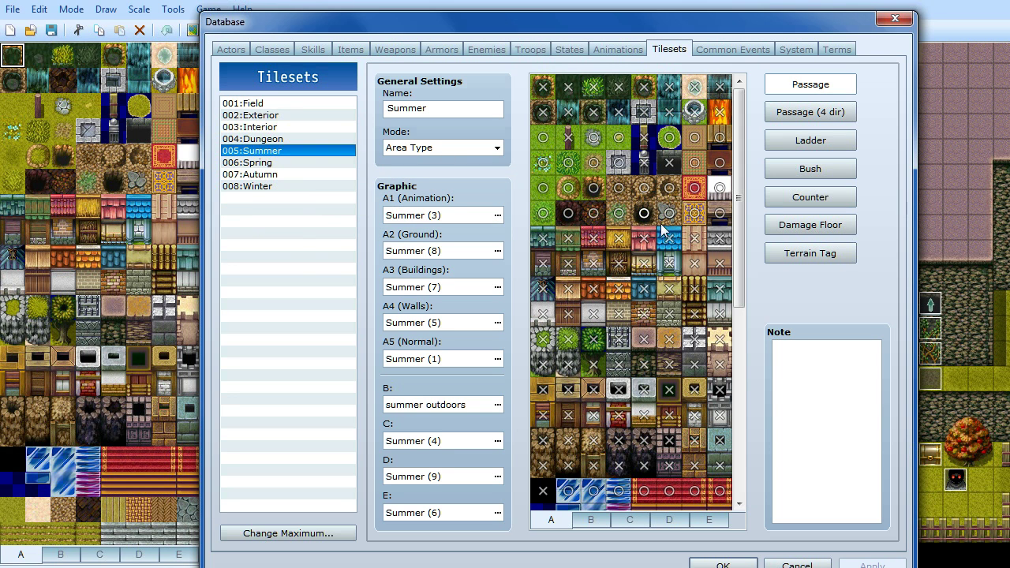
left_click(590, 520)
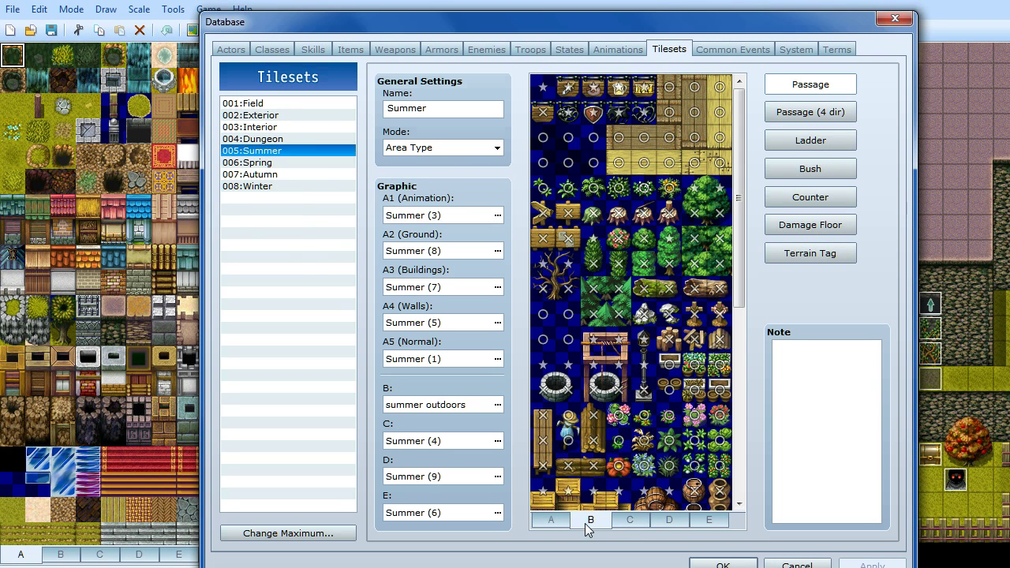
left_click(625, 522)
left_click(669, 523)
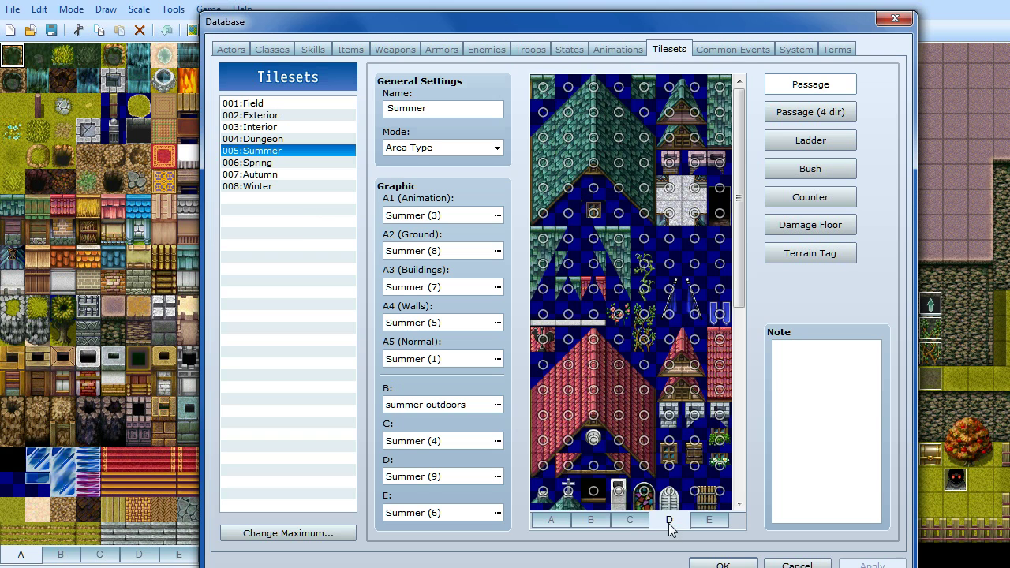
left_click(710, 524)
left_click(606, 521)
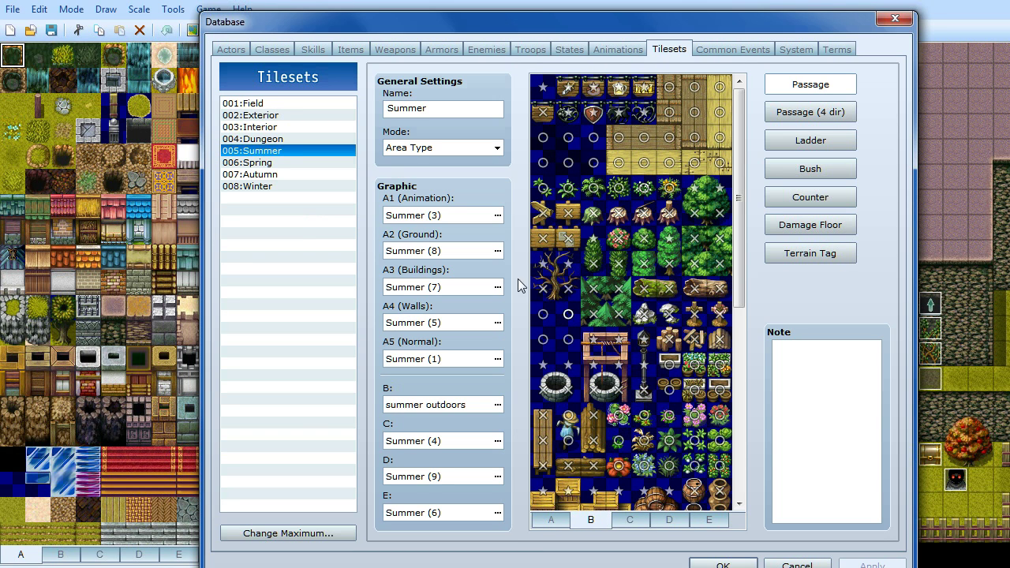
Inspect the 006:Spring tileset's settings and its C and D roof tile sheets
left_click(260, 163)
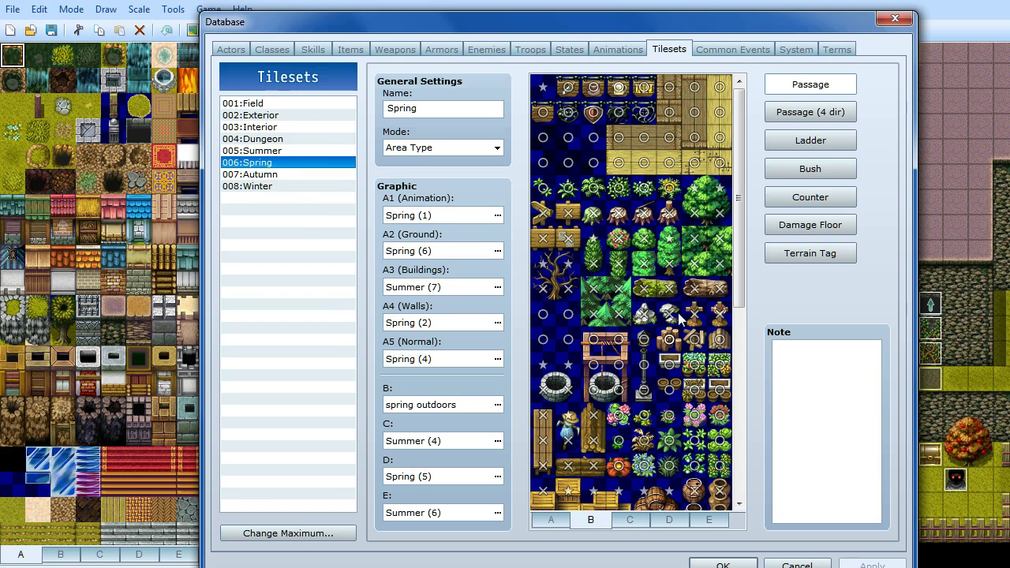
left_click_drag(739, 187, 735, 211)
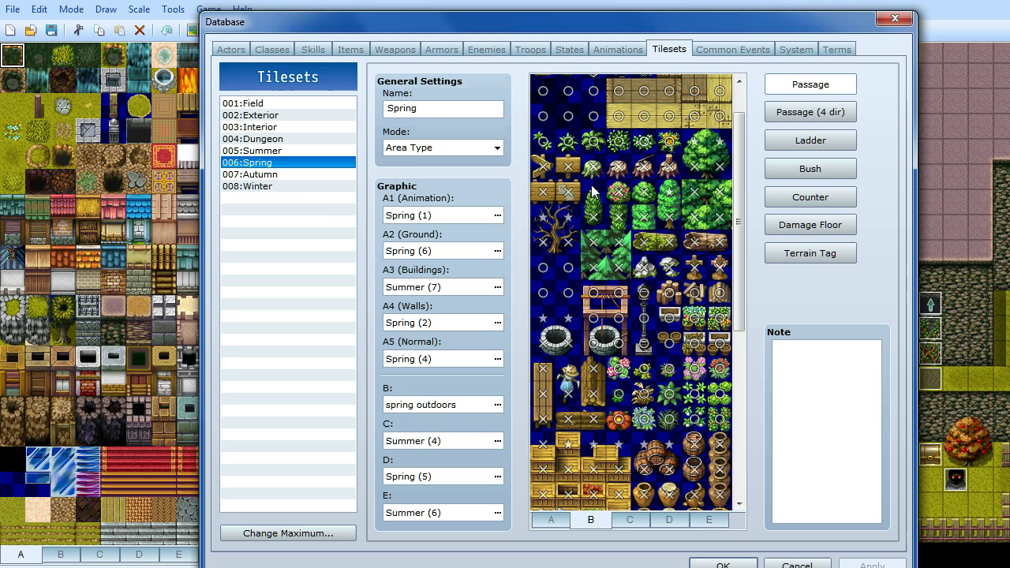
left_click_drag(736, 300, 737, 388)
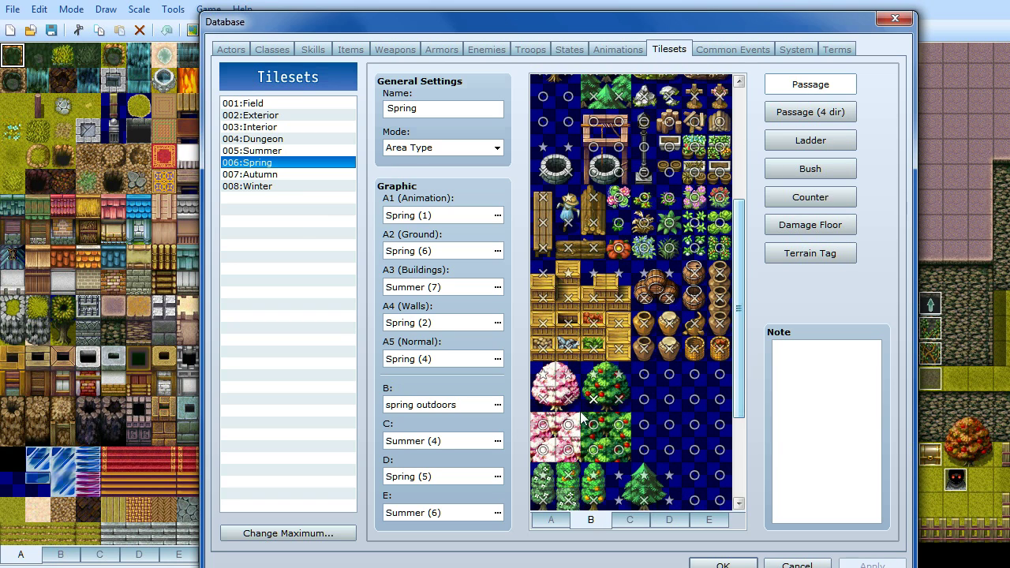
left_click(630, 522)
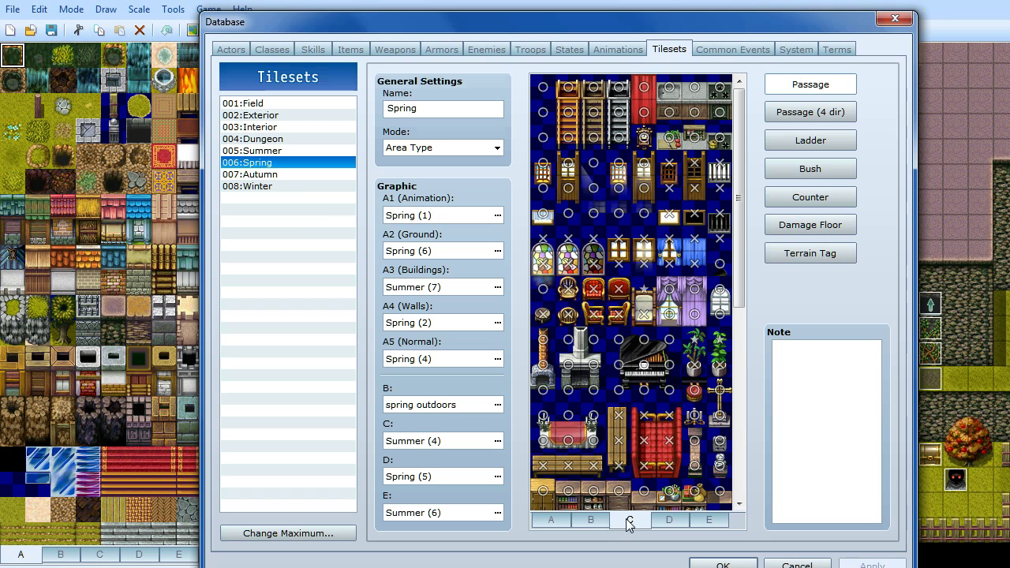
left_click(670, 519)
Select 007:Autumn and review its A ground tiles and B sheet of trees, wells, crates and barrels
left_click(266, 175)
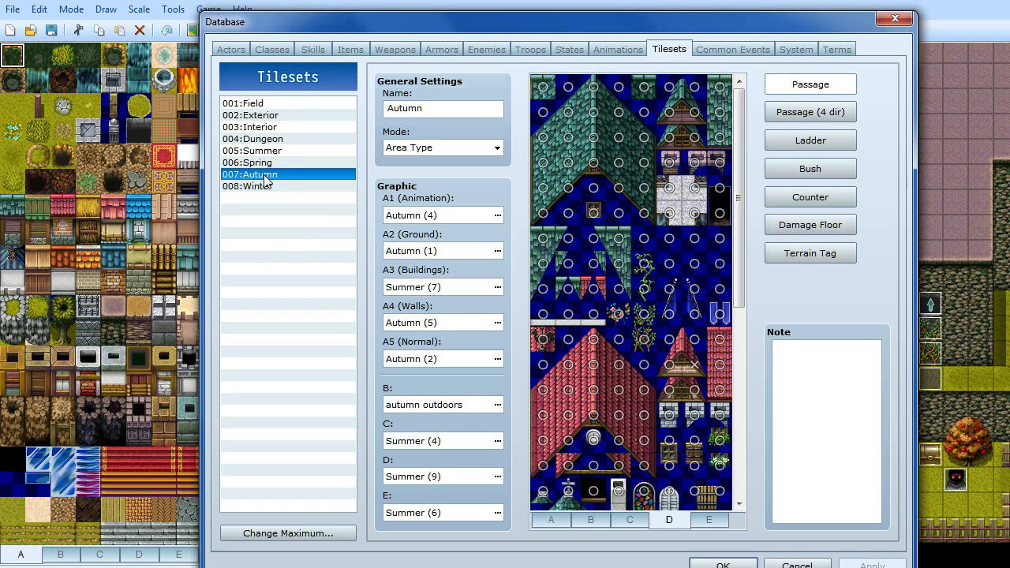
left_click(561, 519)
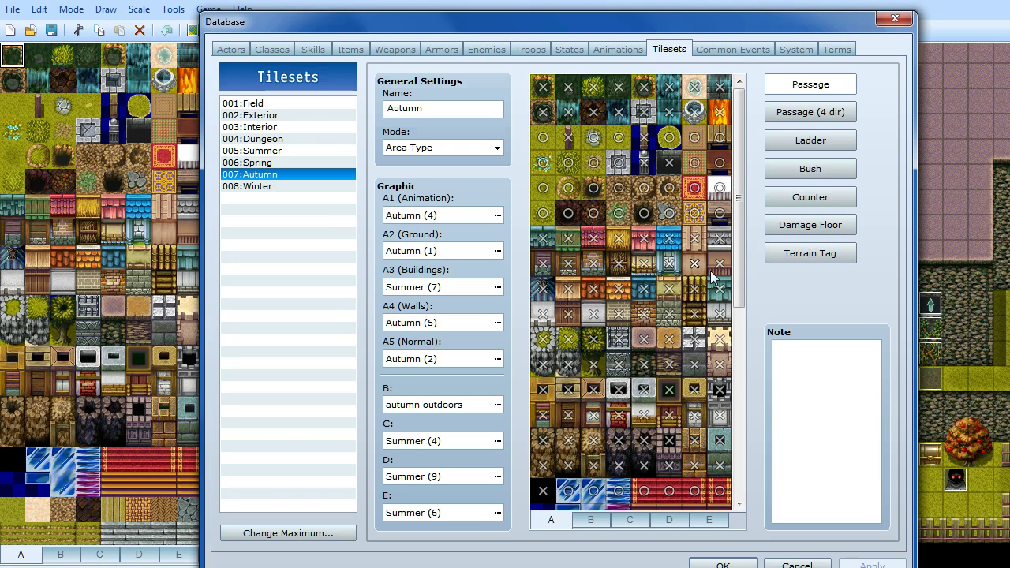
left_click_drag(742, 257, 743, 372)
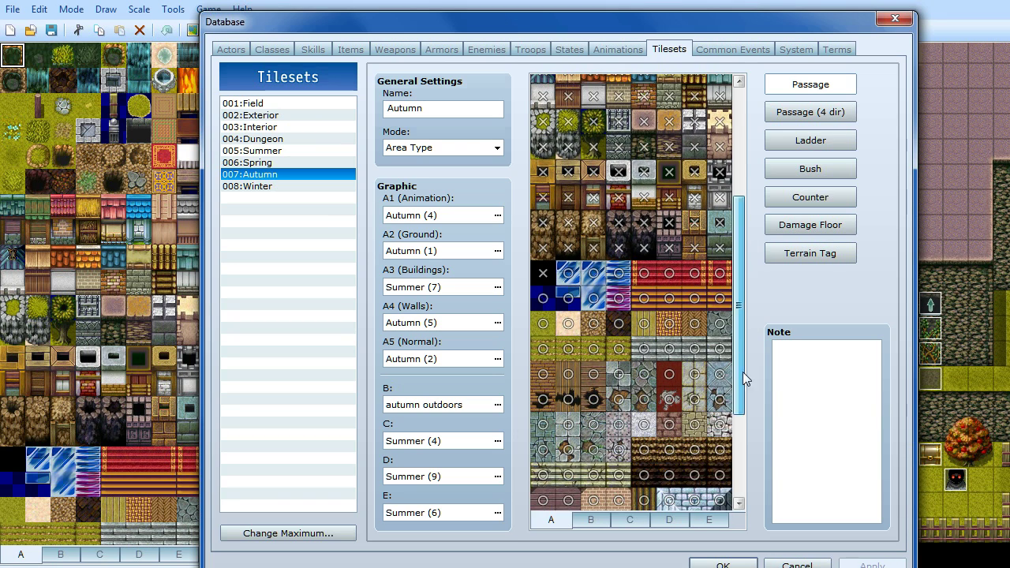
left_click(584, 521)
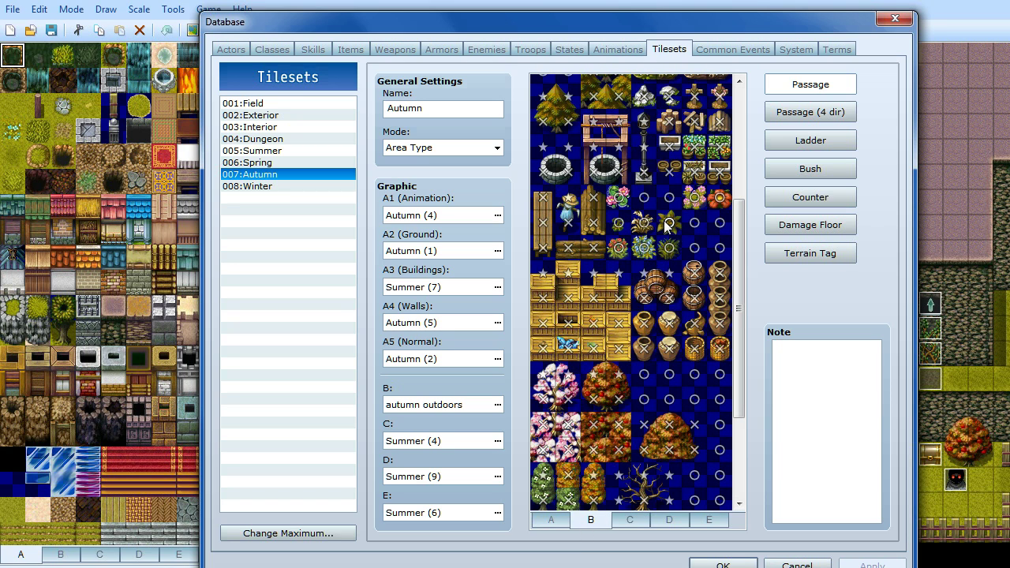
left_click_drag(740, 281, 734, 250)
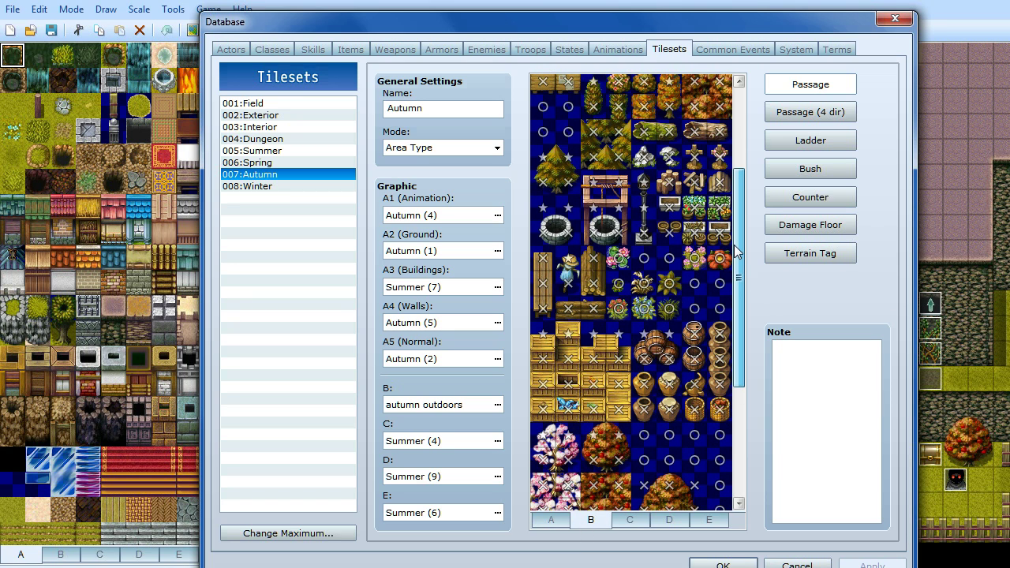
scroll(732, 232, "up", 2)
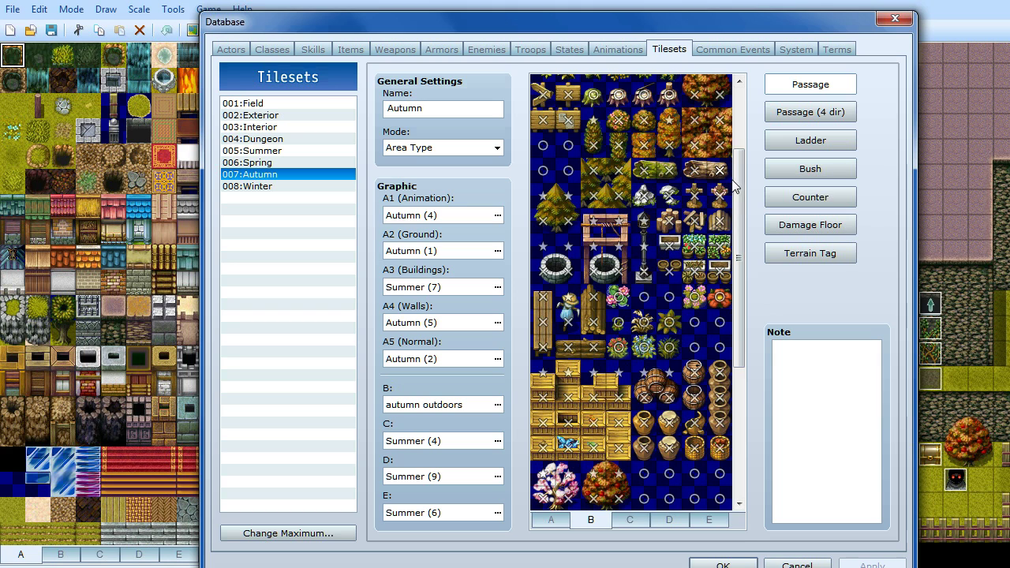
left_click_drag(734, 186, 734, 244)
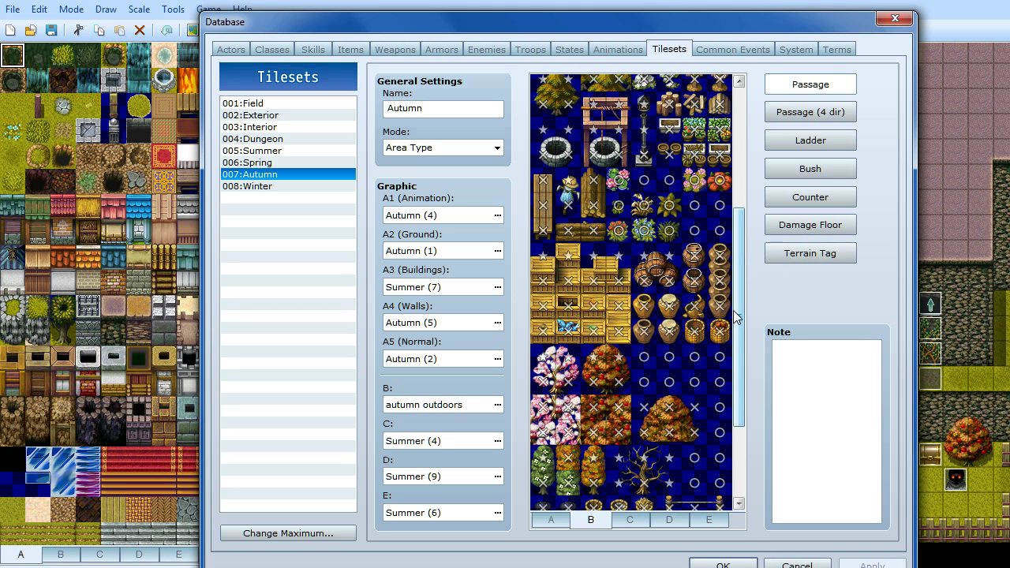
left_click_drag(736, 305, 746, 257)
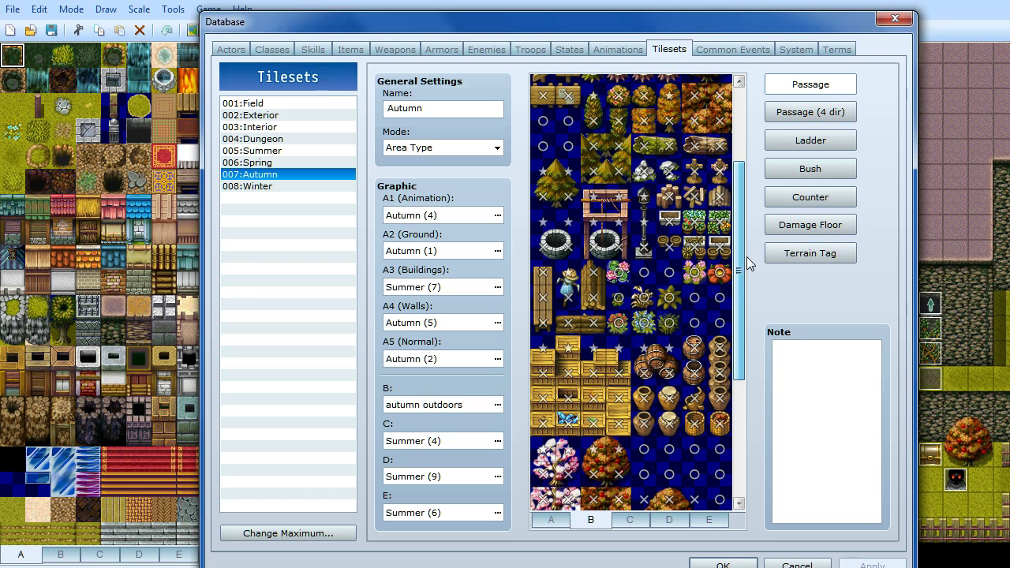
Select 008:Winter and review its settings and A ground tiles
left_click(277, 186)
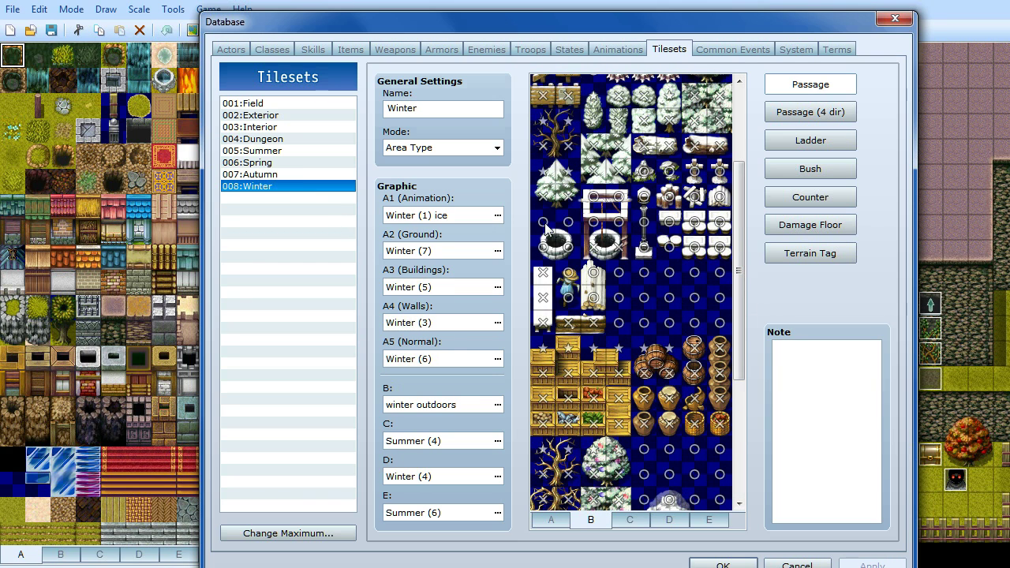
left_click_drag(739, 187, 732, 237)
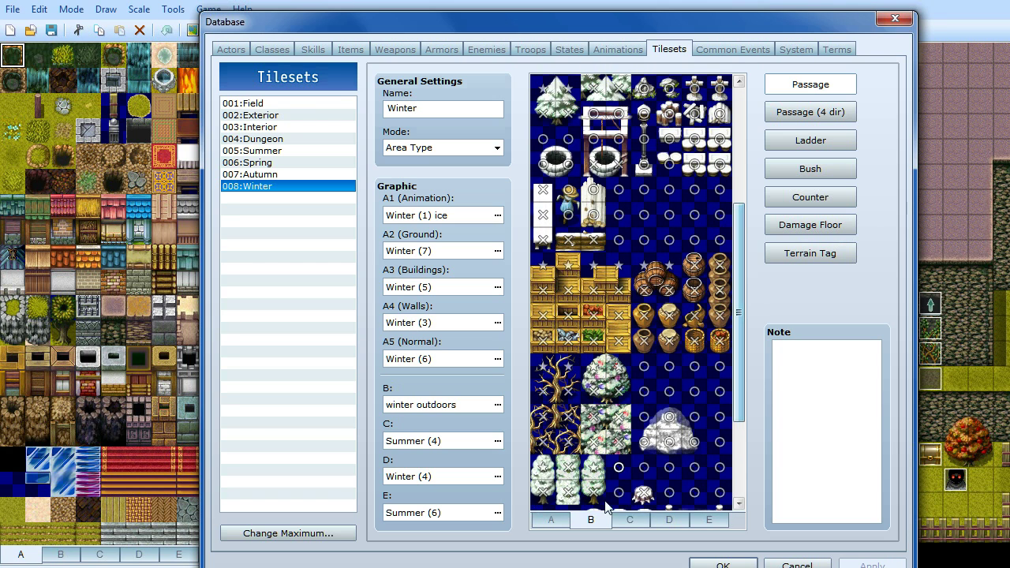
left_click(550, 519)
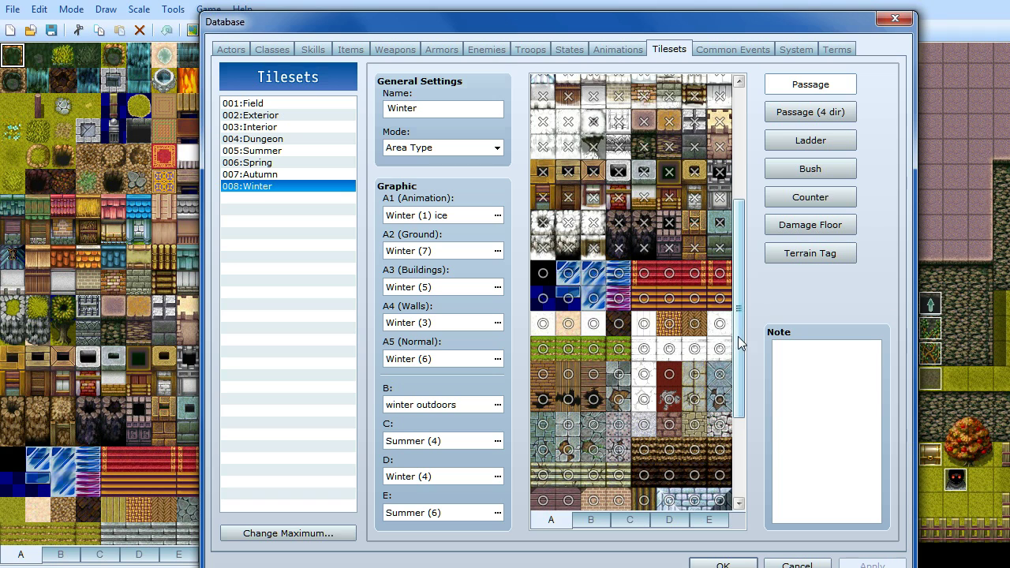
left_click_drag(741, 342, 744, 205)
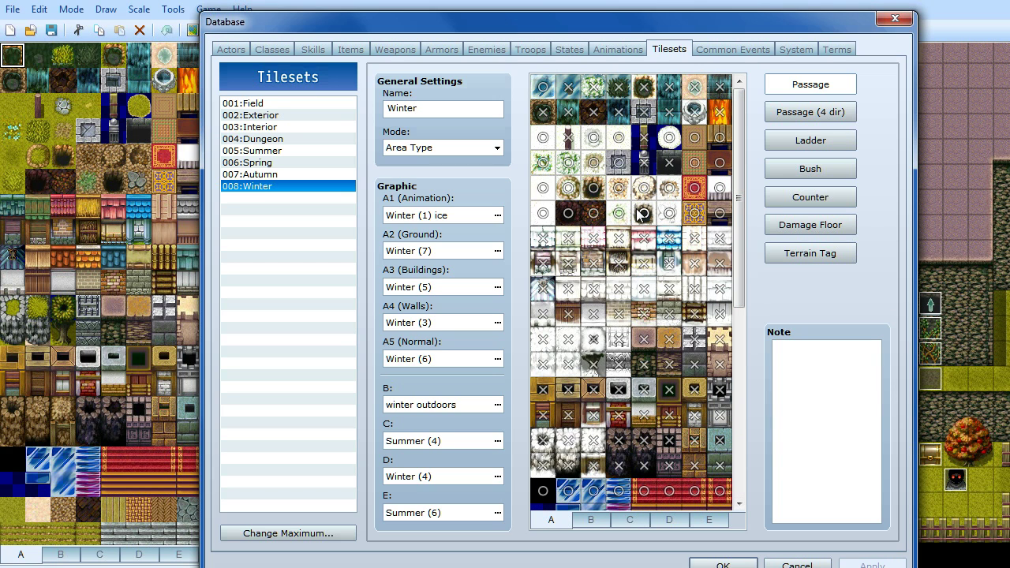
Compare Summer, Spring, Autumn and Winter in turn, then shift the Database window slightly left
left_click(266, 150)
left_click(273, 162)
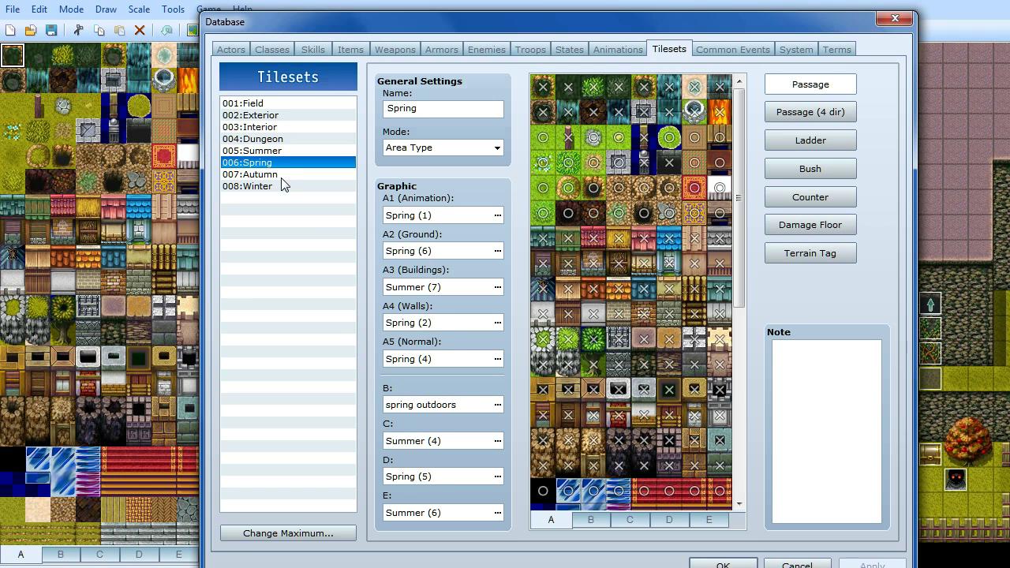
left_click(282, 174)
left_click(288, 186)
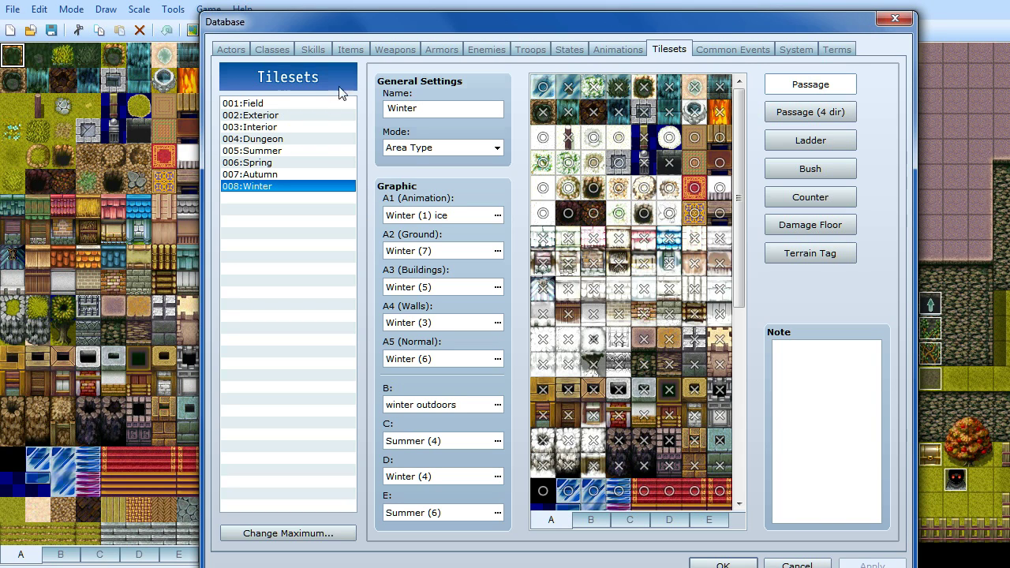
left_click_drag(653, 29, 628, 30)
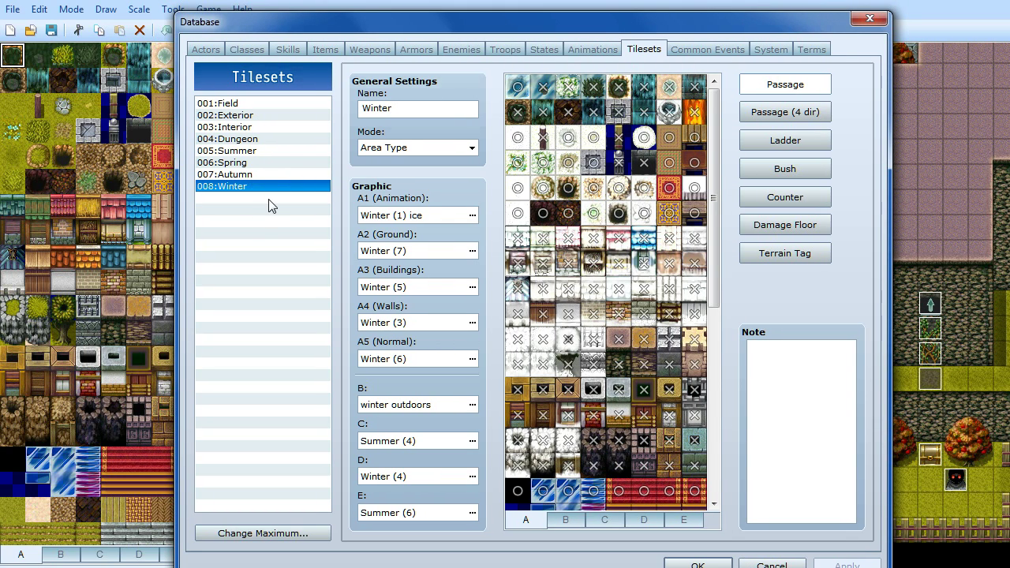
Raise the tileset maximum from 8 to 9
left_click(238, 532)
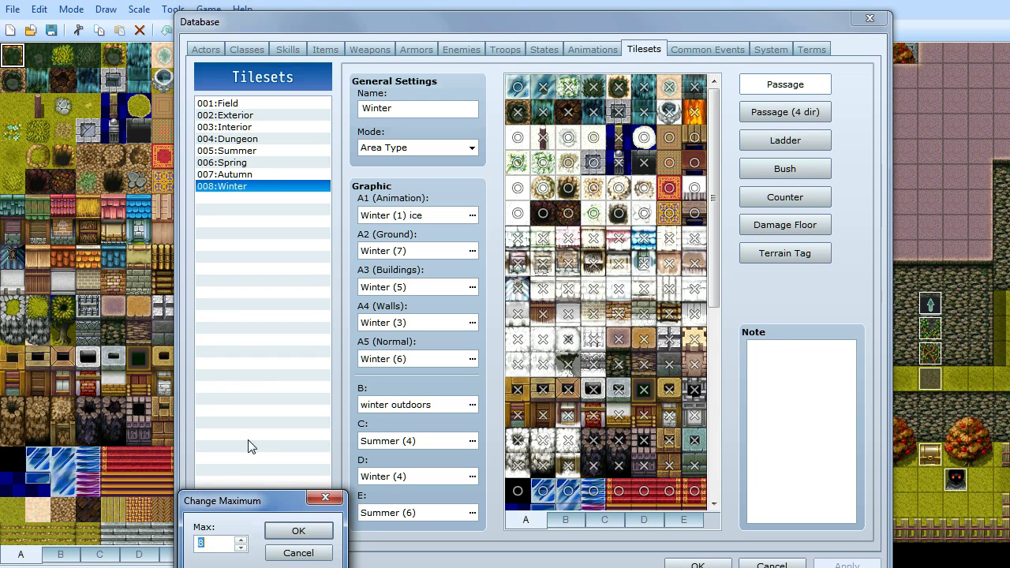
left_click(240, 540)
left_click(298, 531)
Look at the new empty 009 entry's A1 graphic picker, previewing Autumn (3), then cancel without choosing
left_click(259, 198)
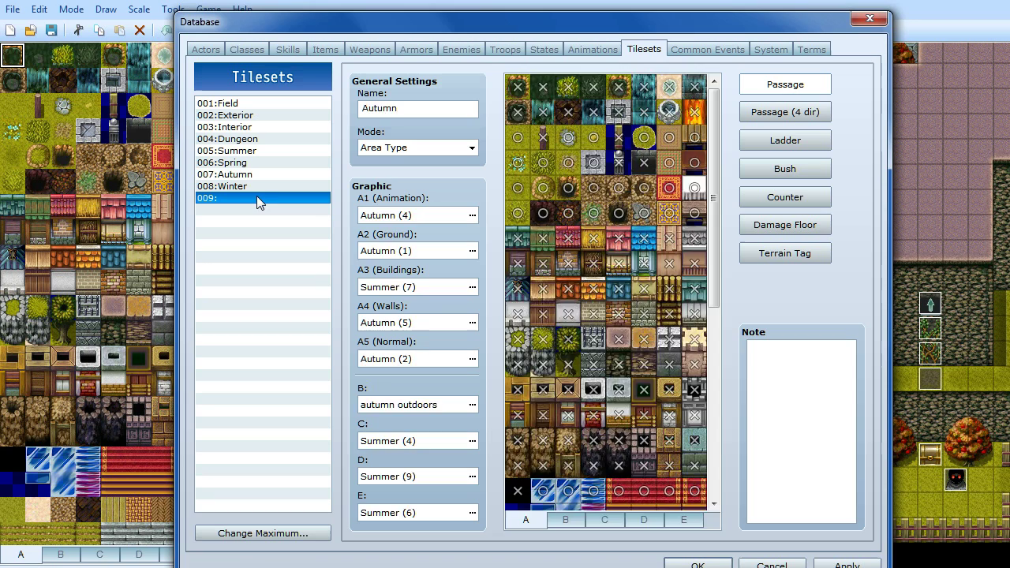
left_click(396, 107)
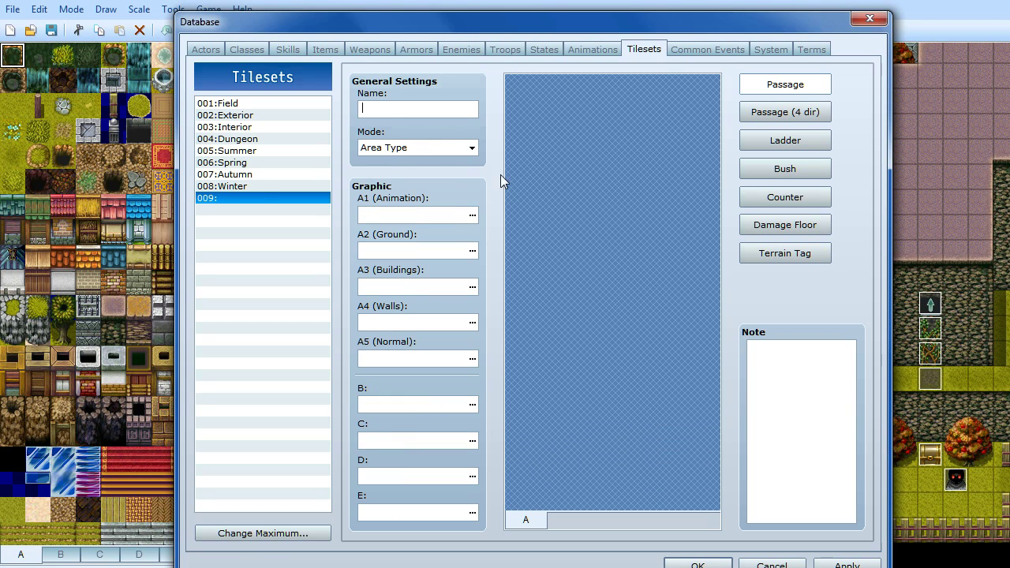
left_click(472, 214)
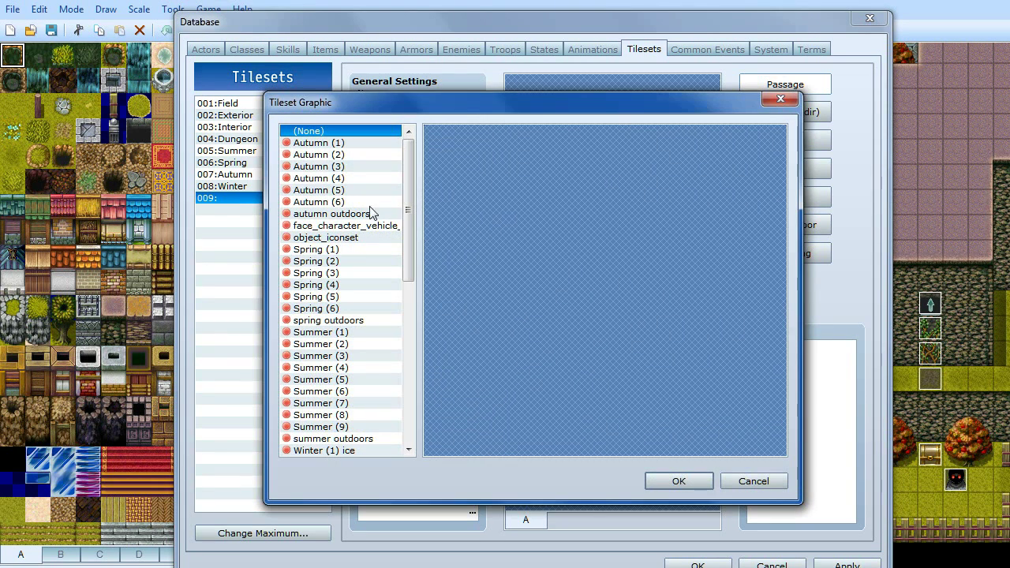
left_click(335, 167)
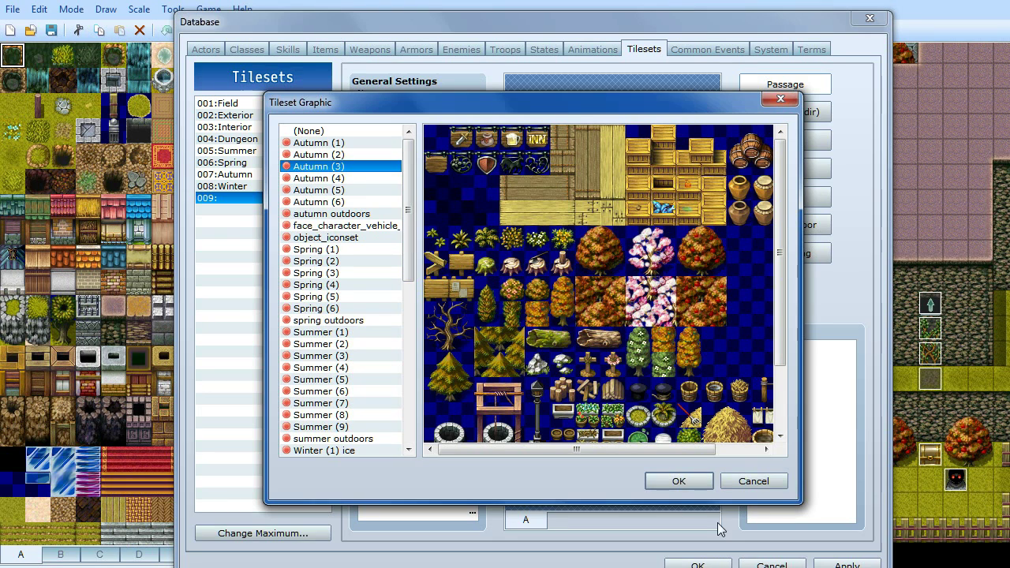
left_click(746, 482)
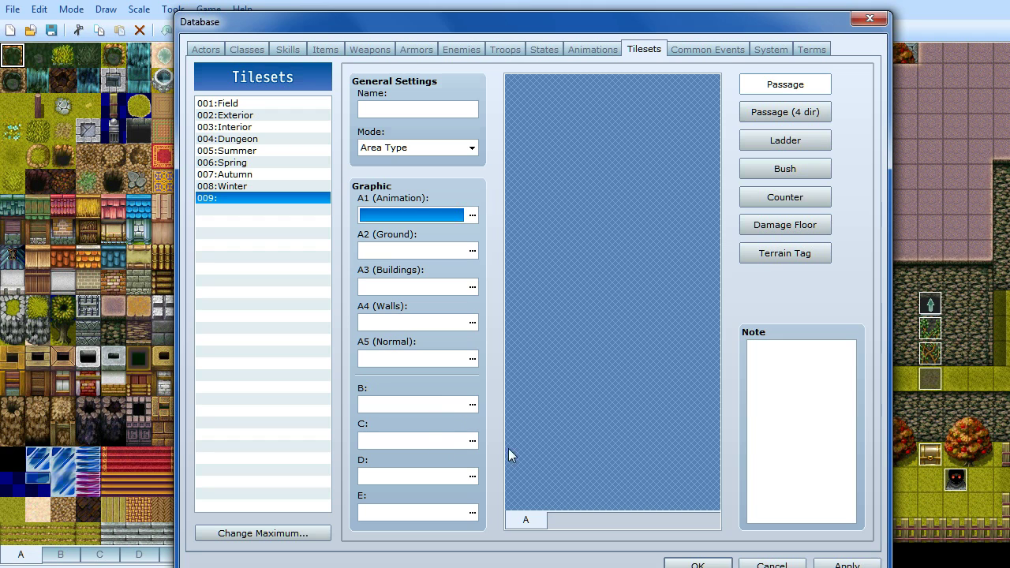
Compare the Spring, Autumn, Winter, Dungeon and Summer tilesets, then close the Database
left_click(257, 162)
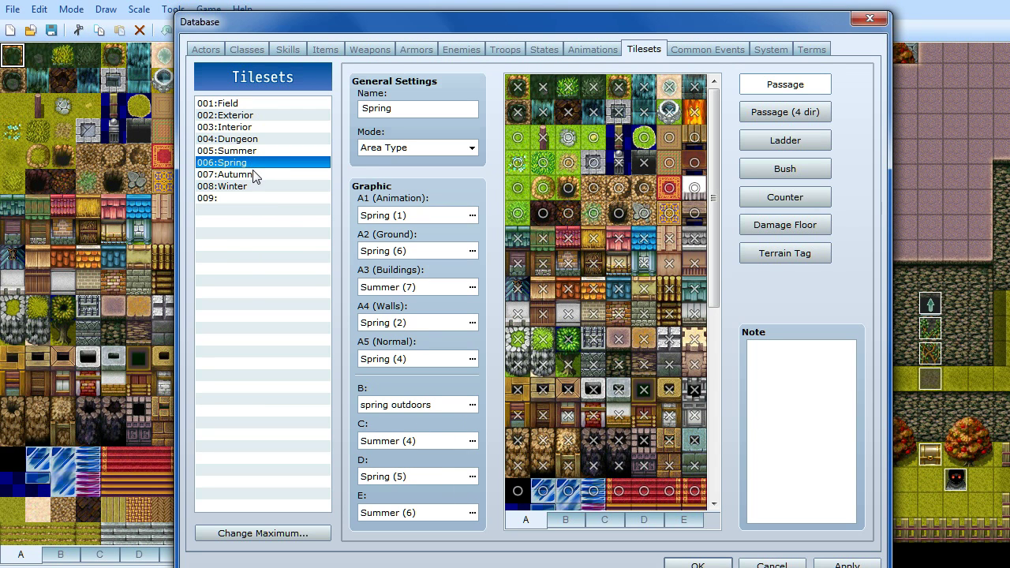
left_click(563, 520)
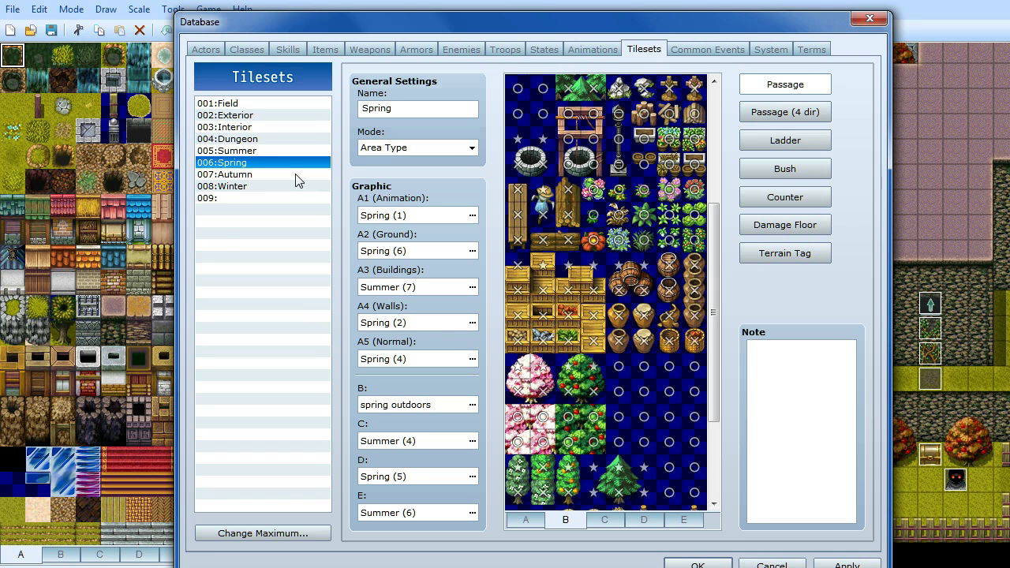
left_click(265, 174)
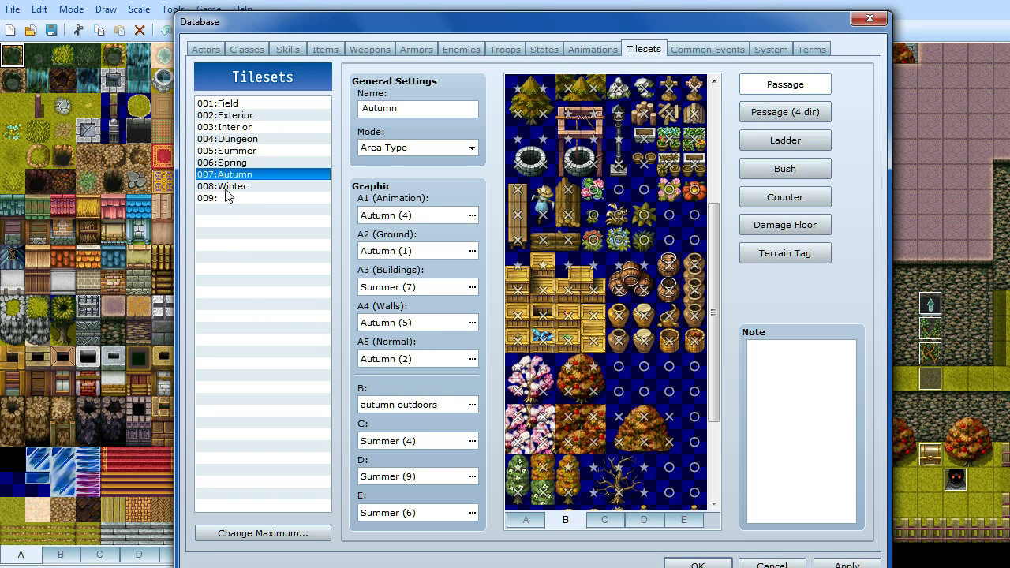
left_click(231, 187)
left_click(260, 164)
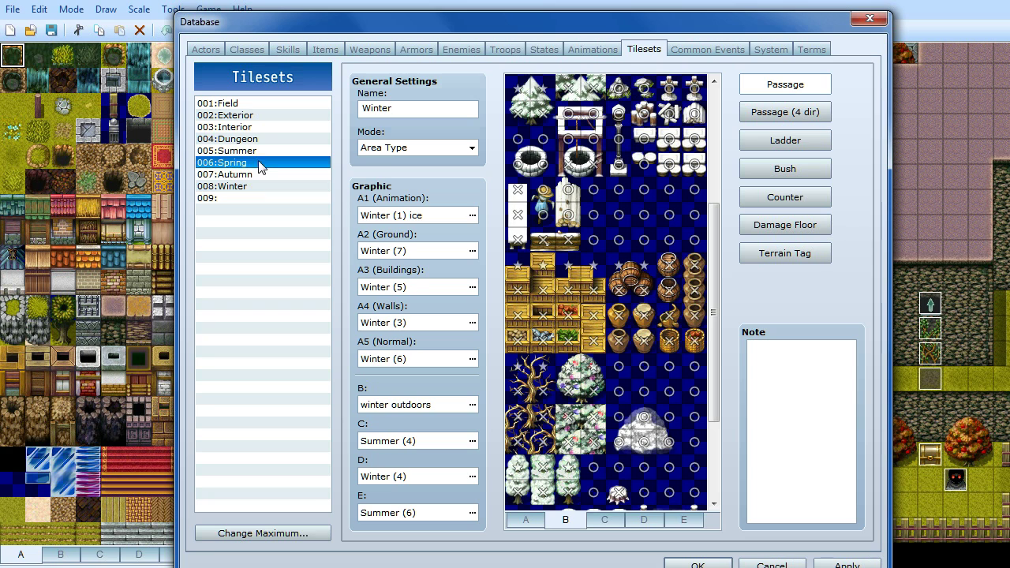
left_click(261, 140)
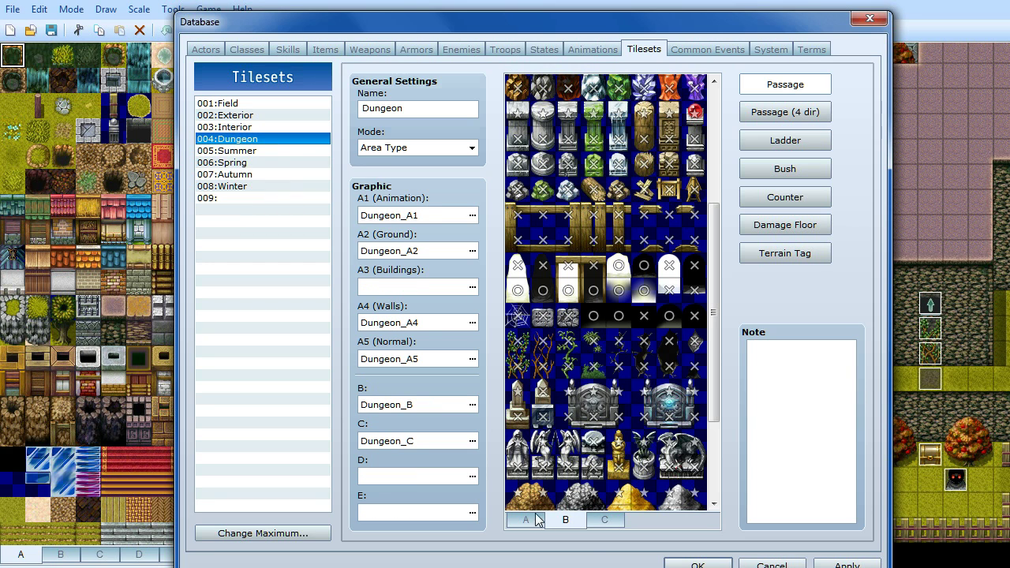
left_click(240, 151)
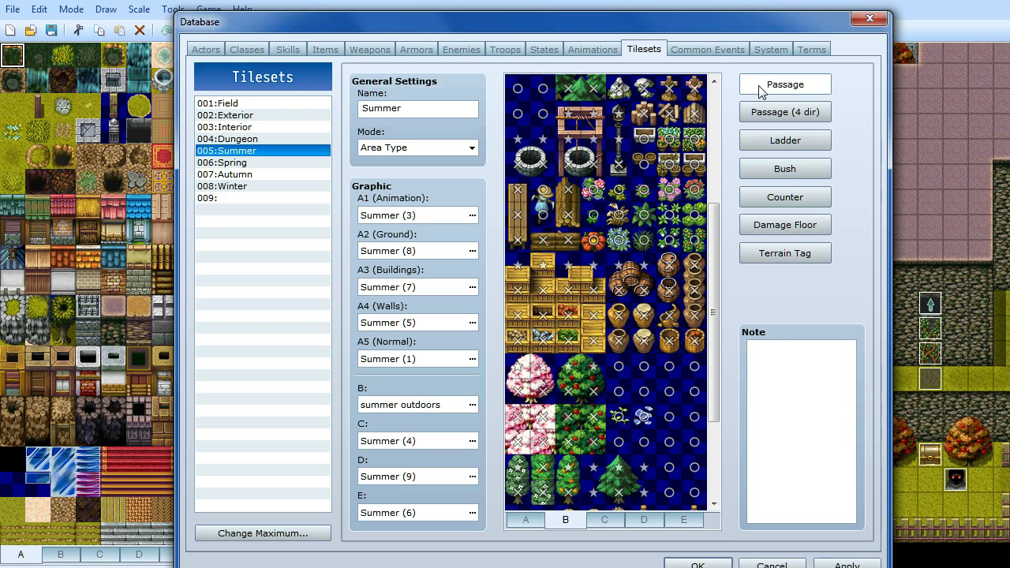
left_click(863, 21)
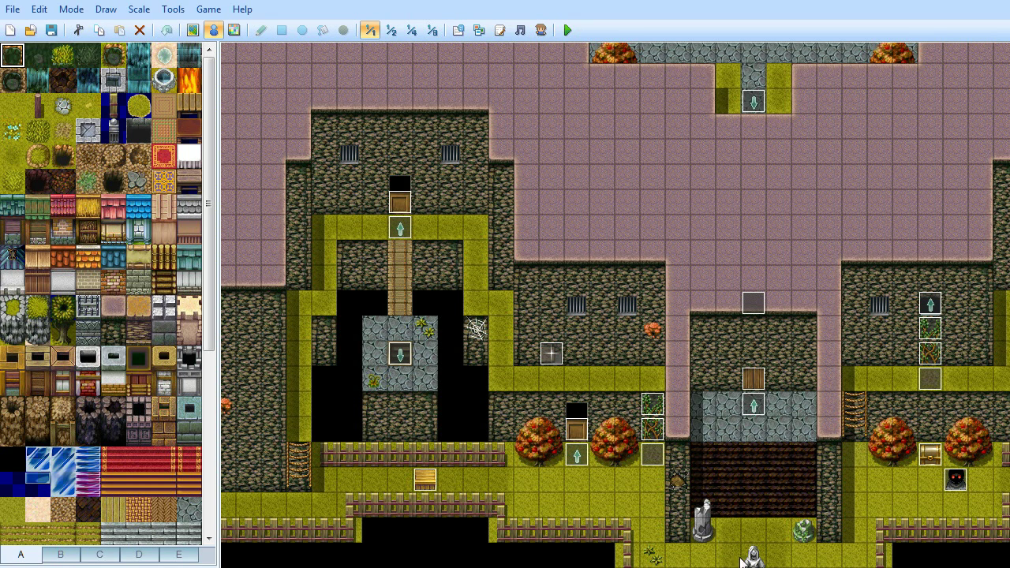
Scroll down to the statue event near the map's bottom and bring up its Edit Event option
scroll(739, 444, "down", 5)
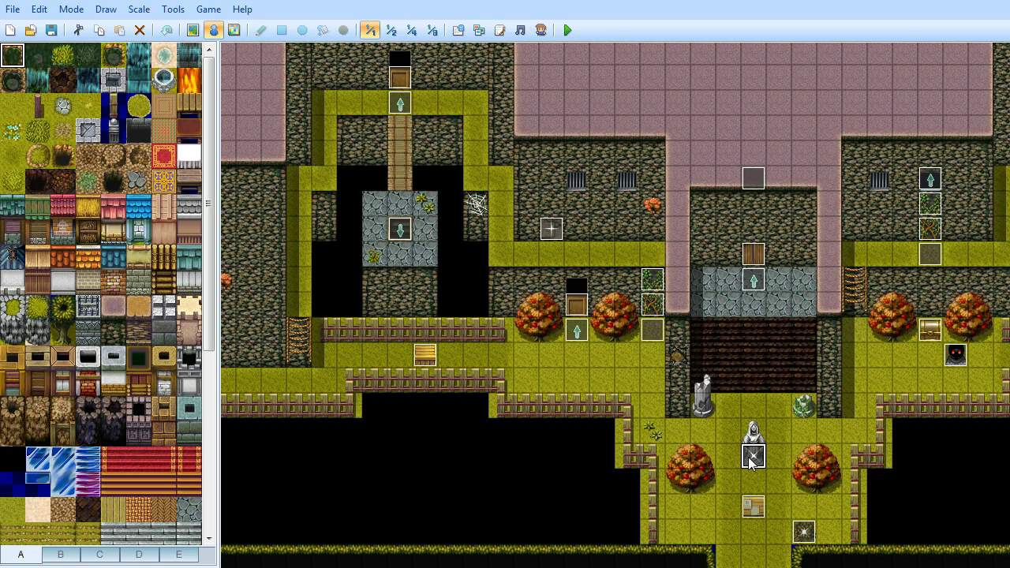
right_click(752, 458)
left_click(771, 467)
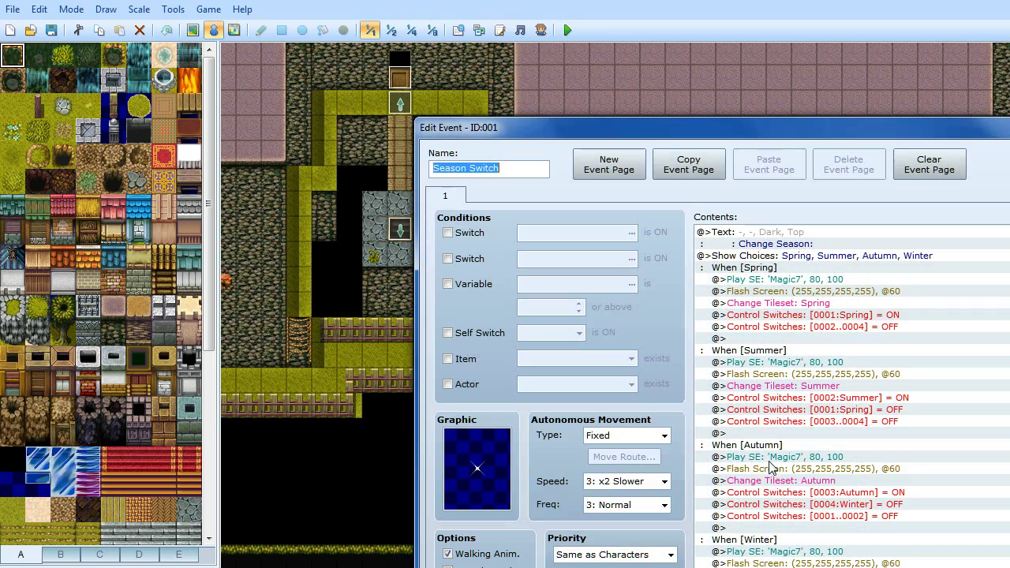
left_click_drag(727, 118, 547, 2)
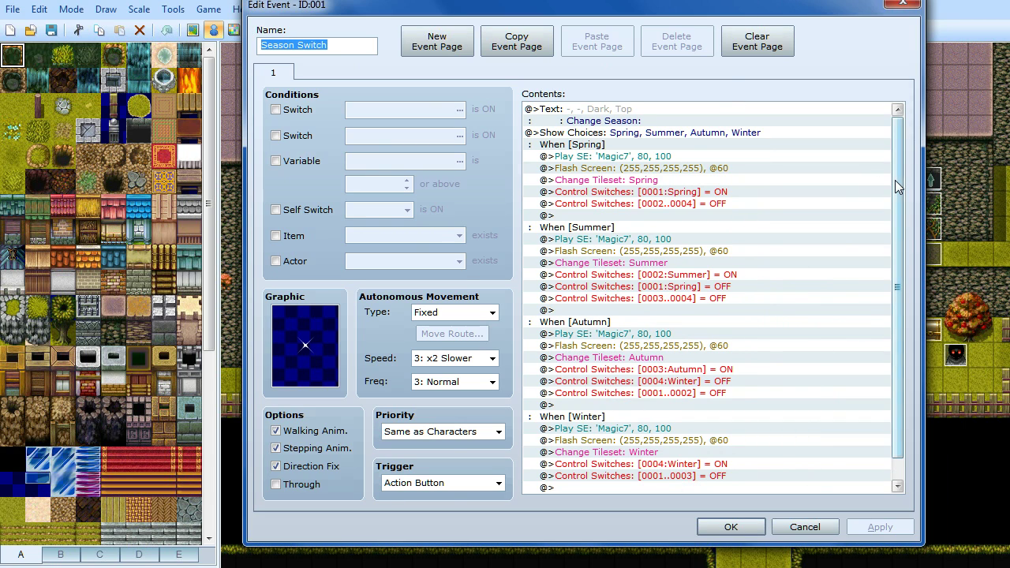
scroll(894, 180, "down", 1)
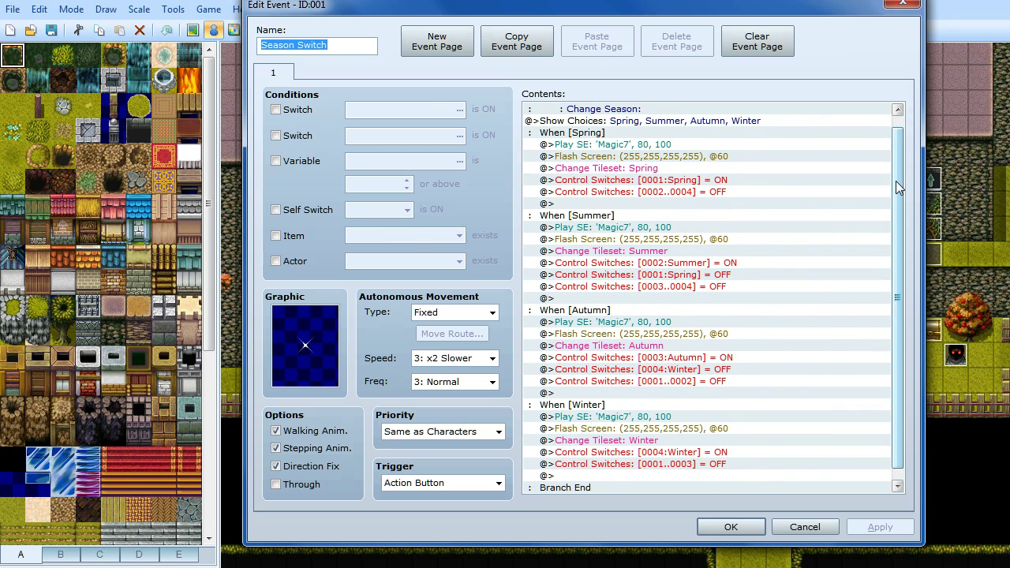
scroll(895, 166, "up", 1)
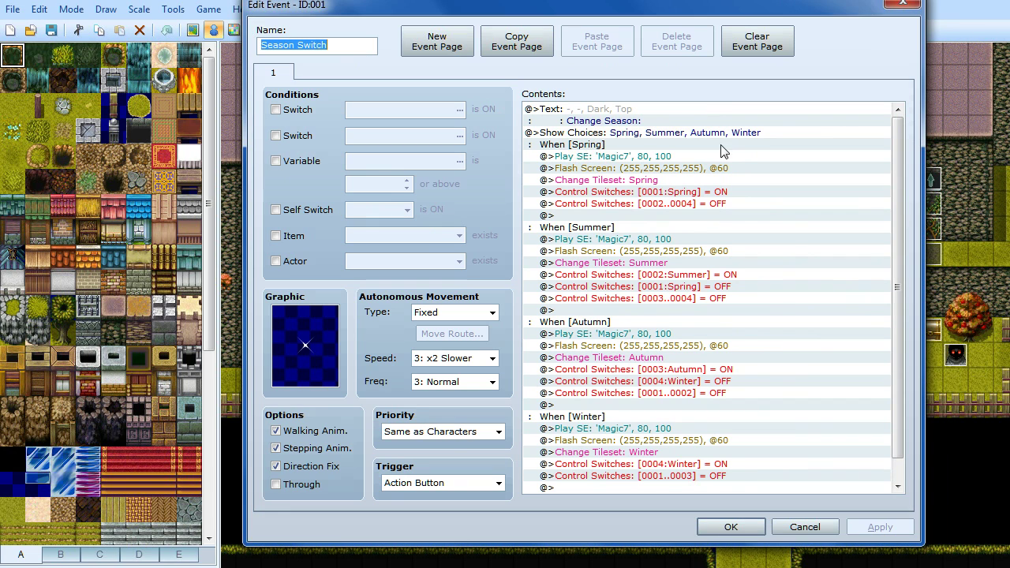
right_click(581, 135)
left_click(609, 162)
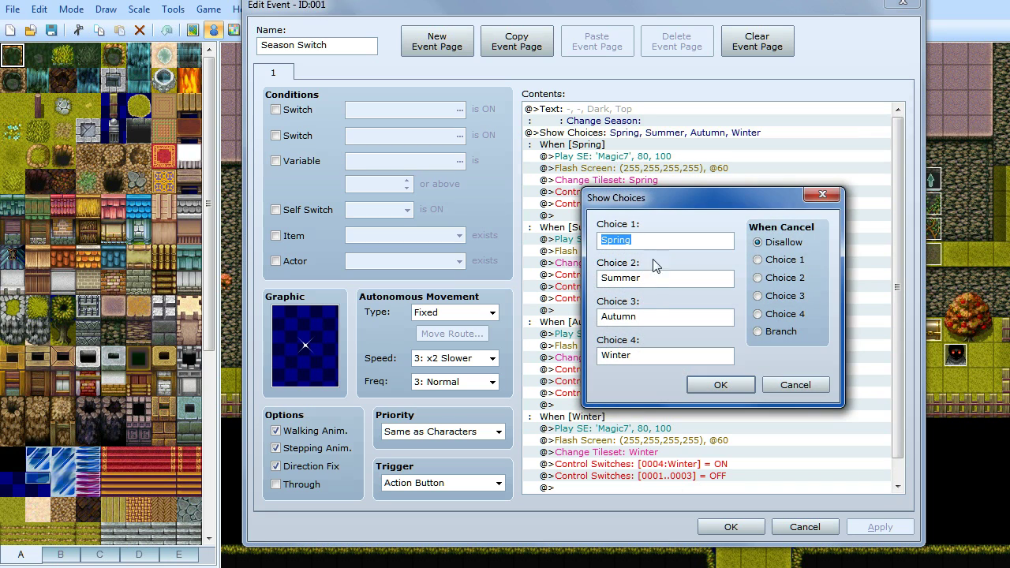
left_click(827, 194)
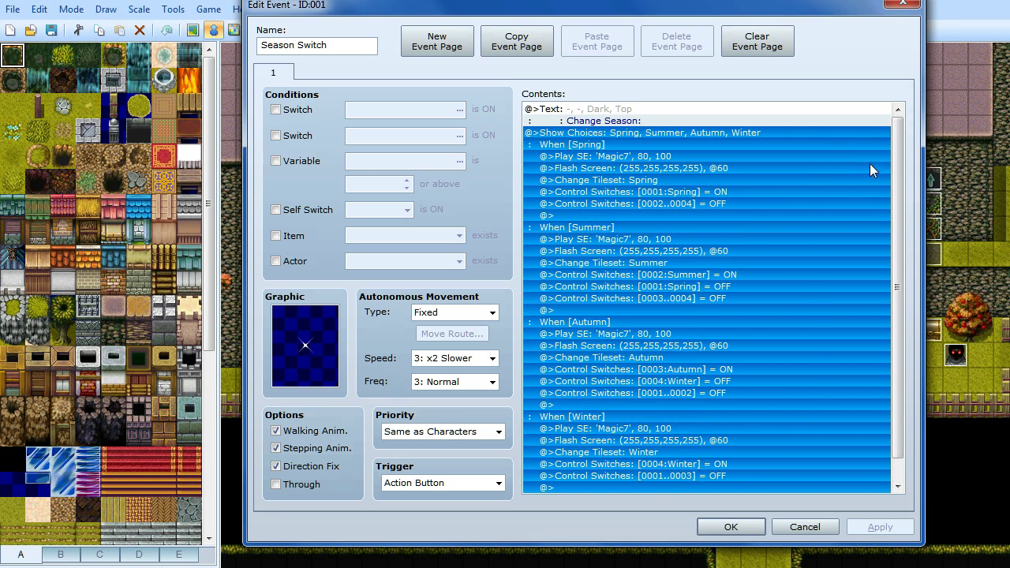
left_click(860, 157)
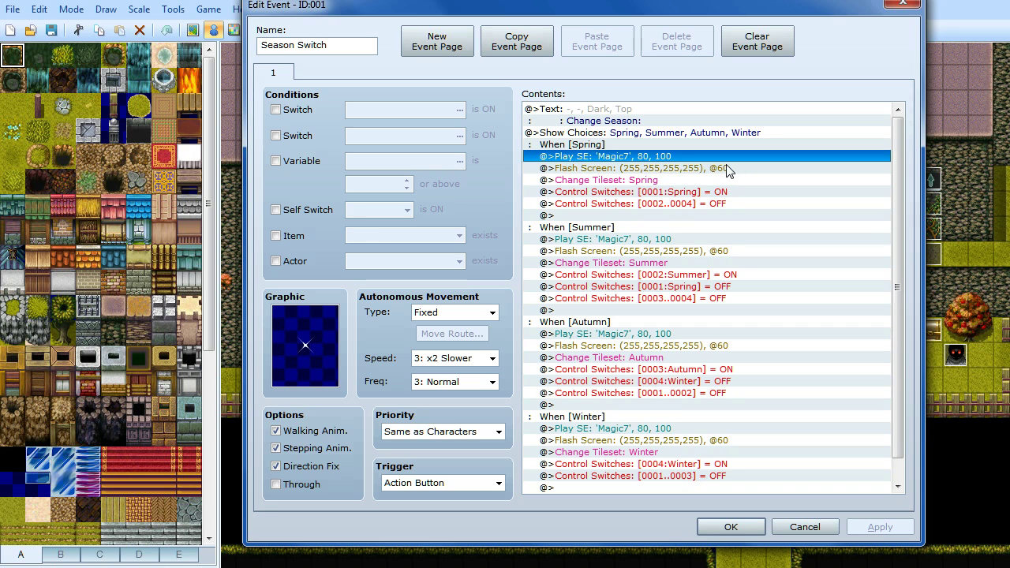
Edit the 'Change Tileset: Spring' command, checking the tileset list and keeping 006:Spring
left_click_drag(586, 10, 550, 8)
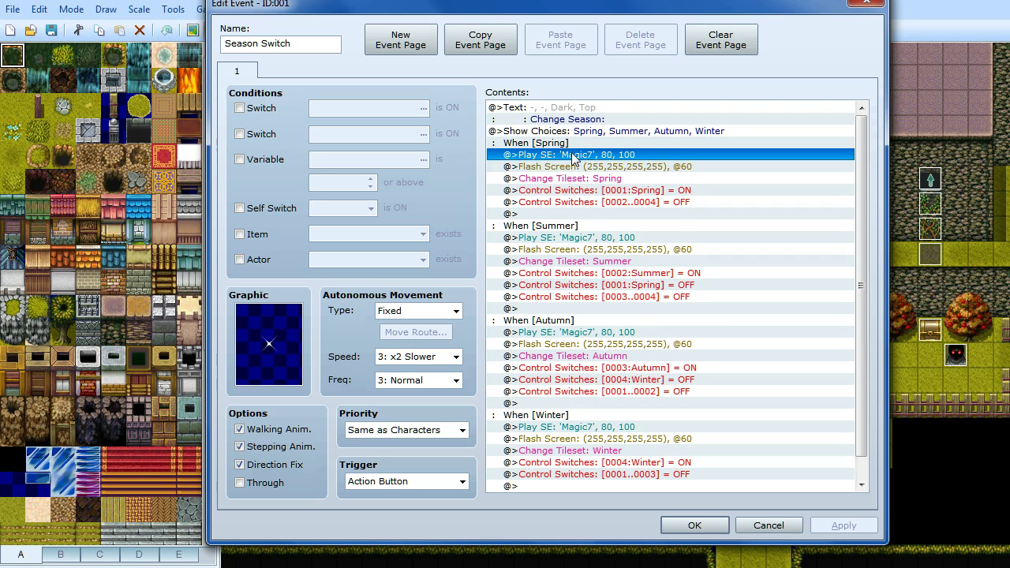
right_click(617, 181)
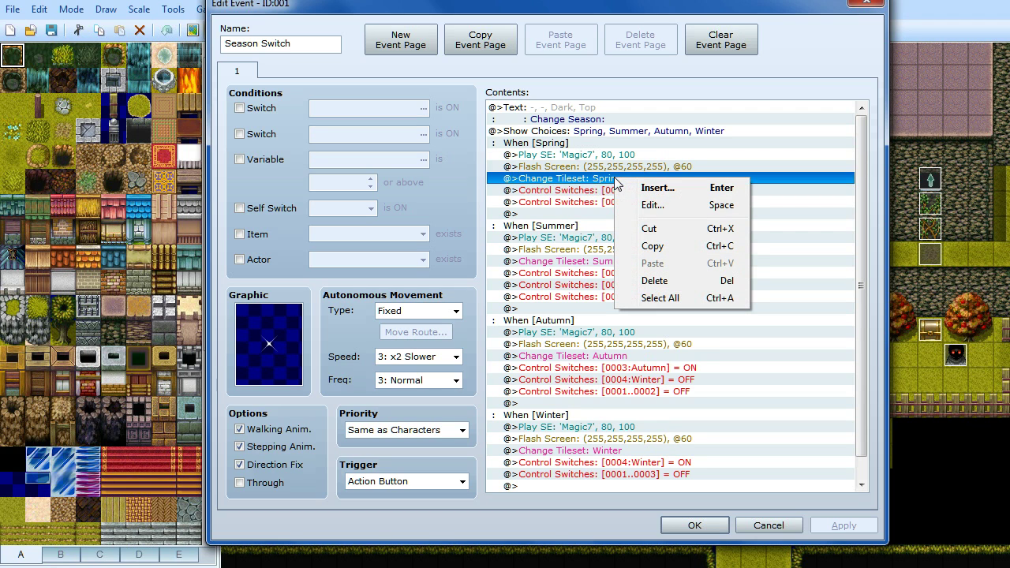
left_click(648, 205)
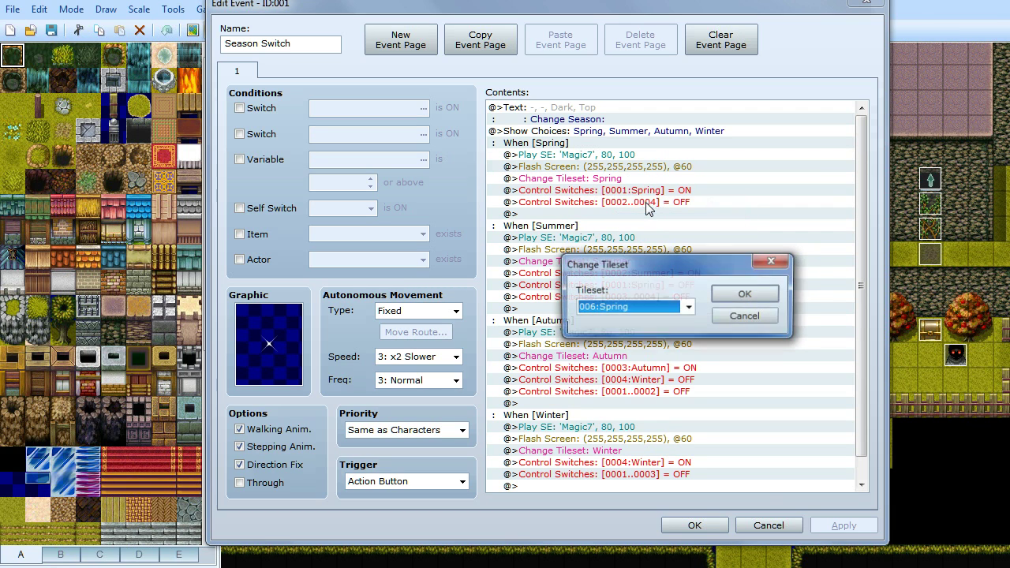
left_click(688, 307)
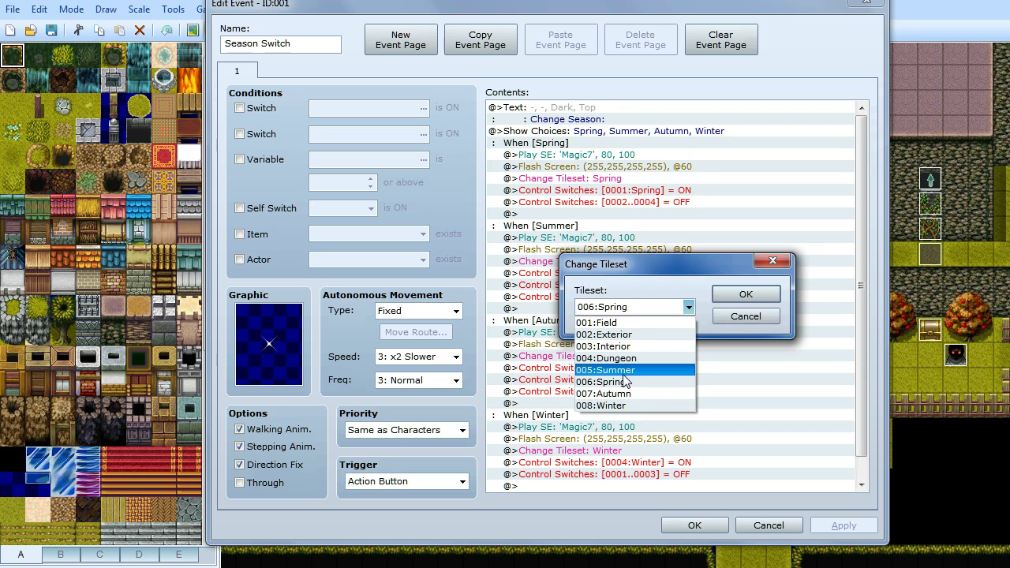
left_click(636, 385)
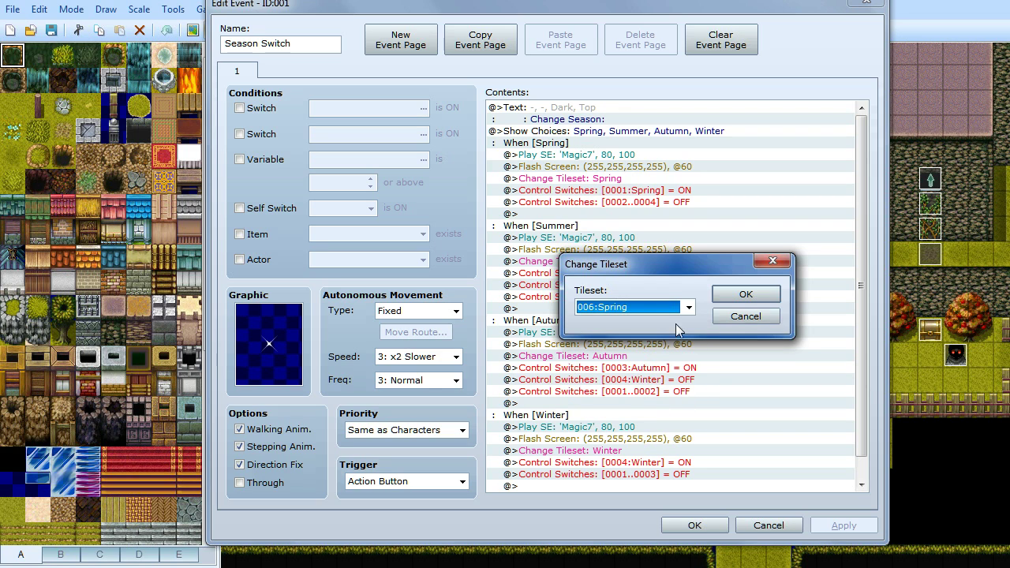
left_click_drag(682, 271, 646, 257)
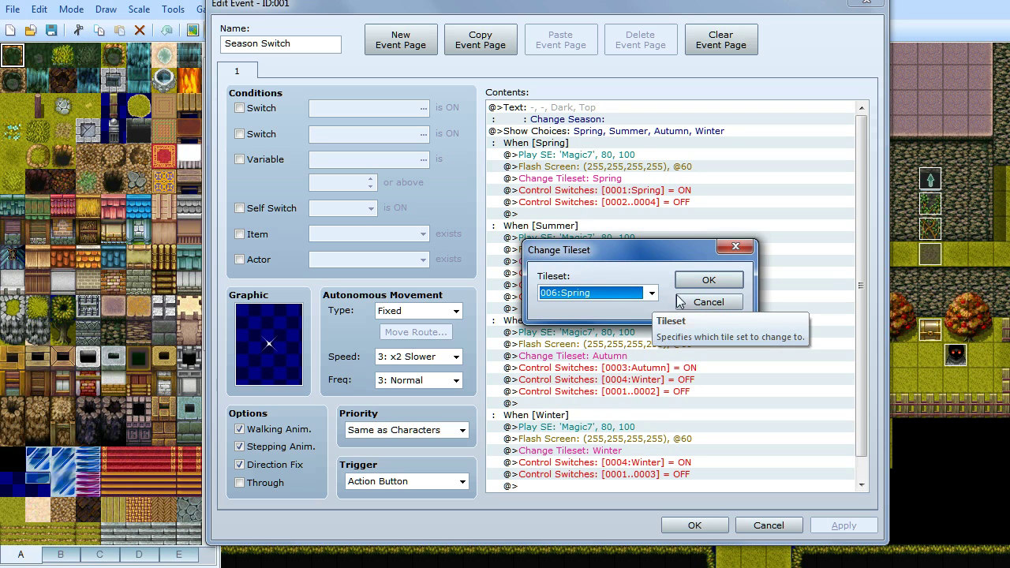
left_click(709, 303)
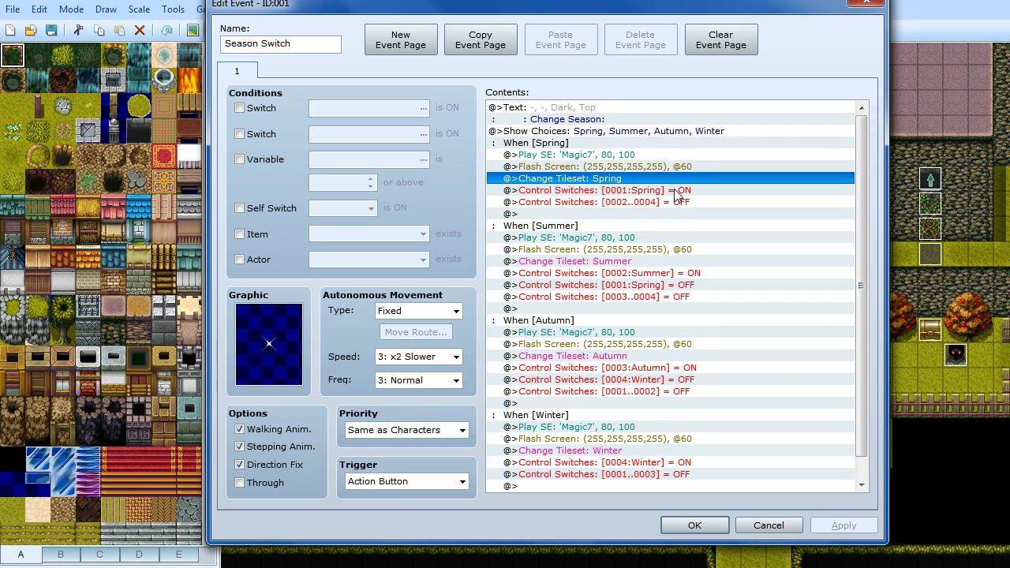
left_click(673, 193)
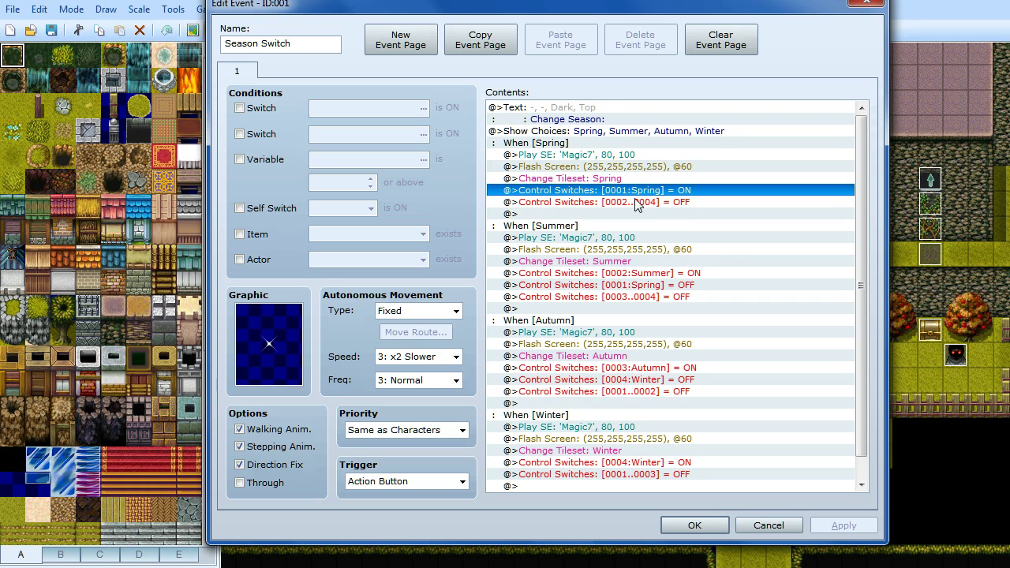
right_click(639, 203)
Open the Control Switches [0002..0004] command and confirm batch 2 ~ 4 set to OFF
left_click(671, 224)
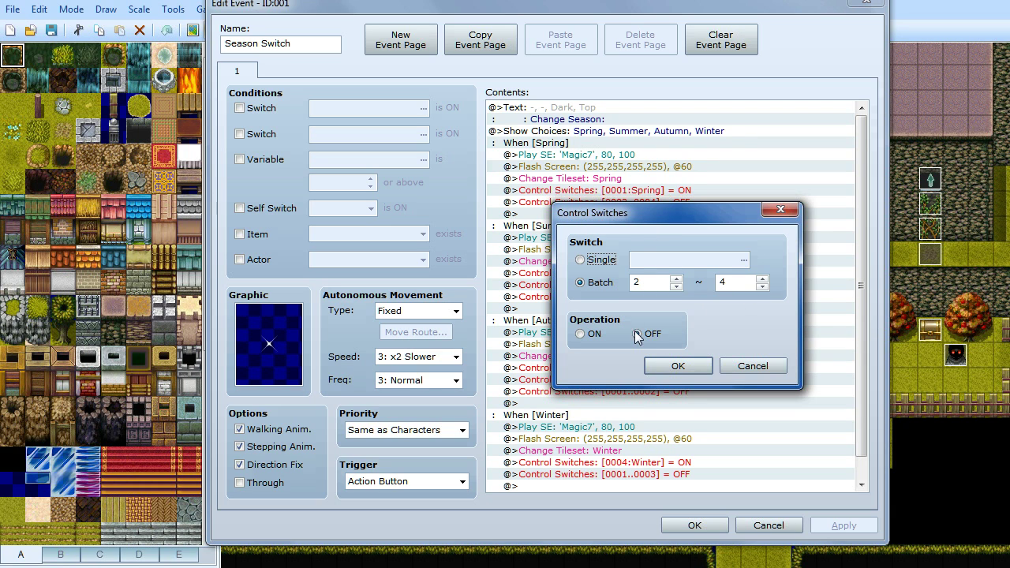
left_click(677, 366)
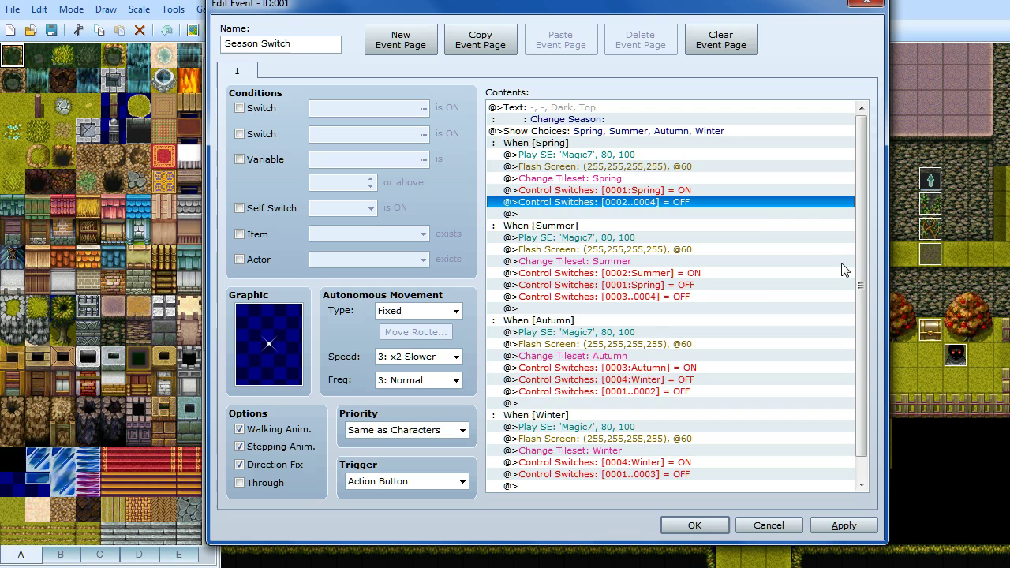
Accept the Season Switch event's edits with OK and return to the town map
left_click_drag(863, 258, 864, 327)
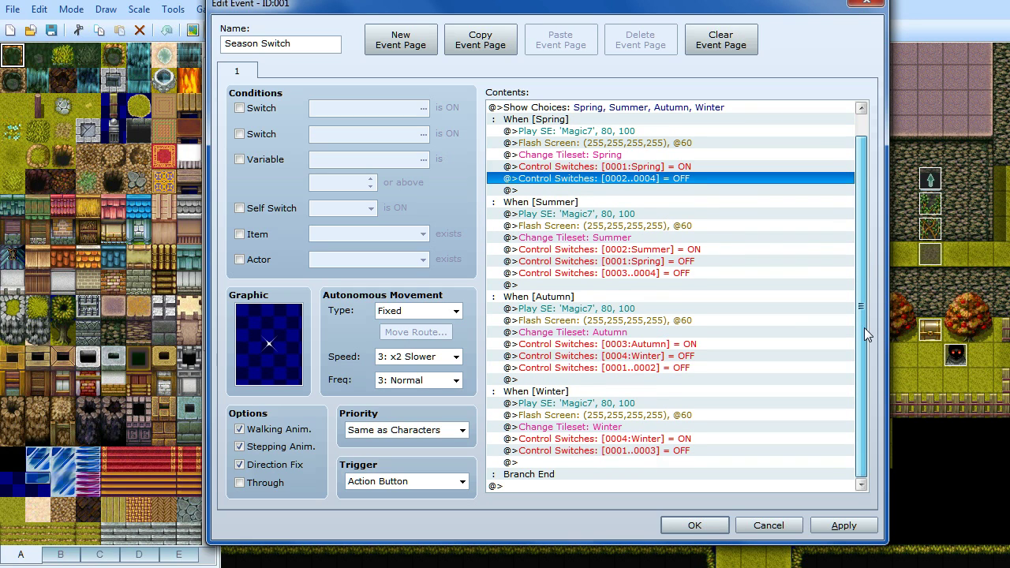
scroll(860, 288, "up", 1)
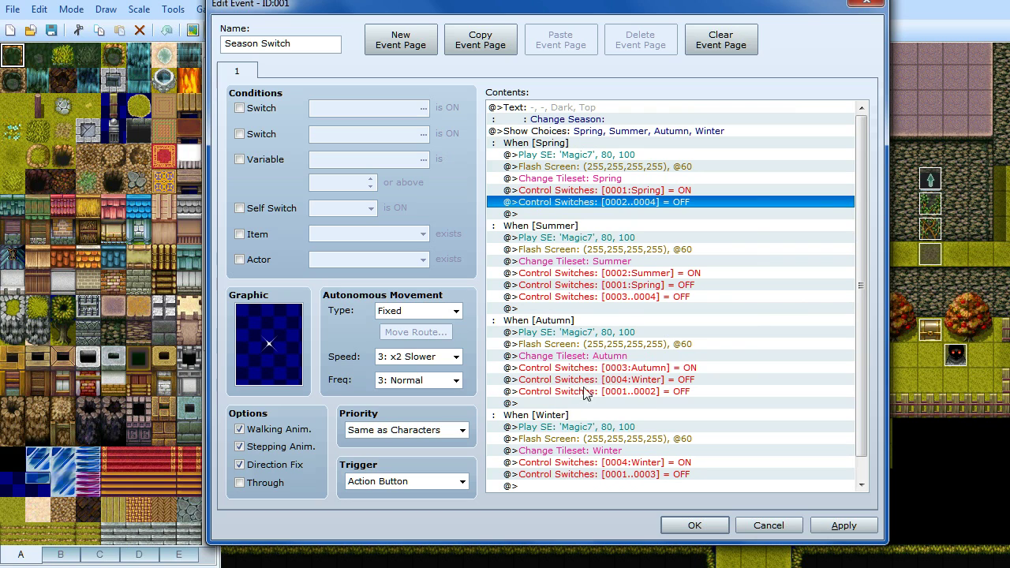
left_click(697, 526)
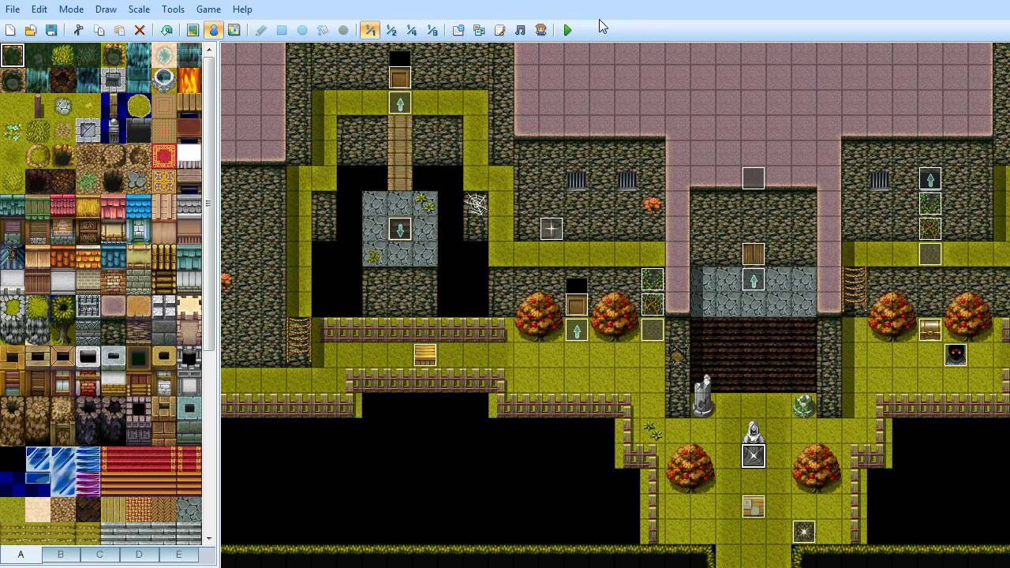
Save the project and launch a playtest, moving the game window up and left
left_click(567, 30)
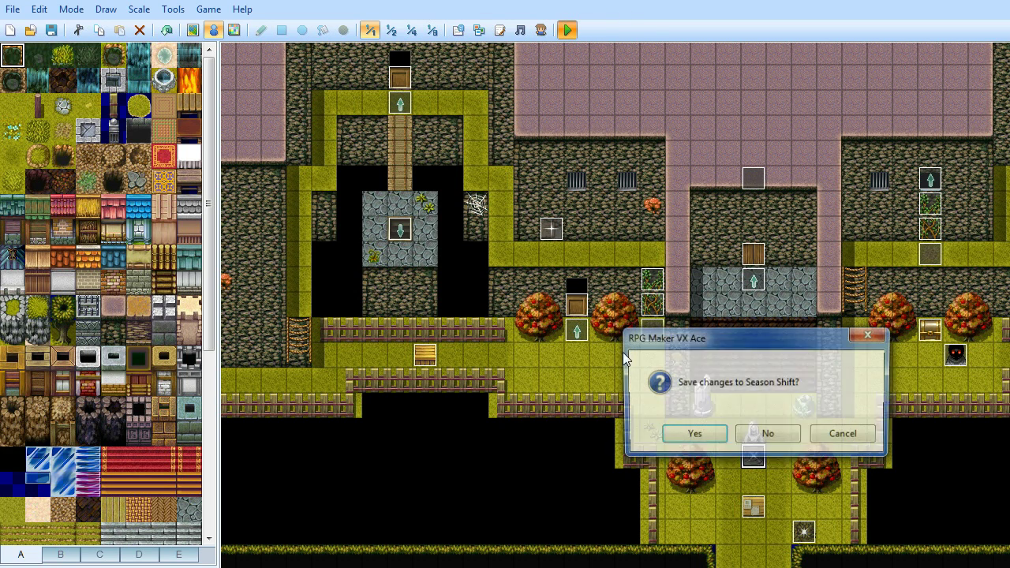
left_click(693, 437)
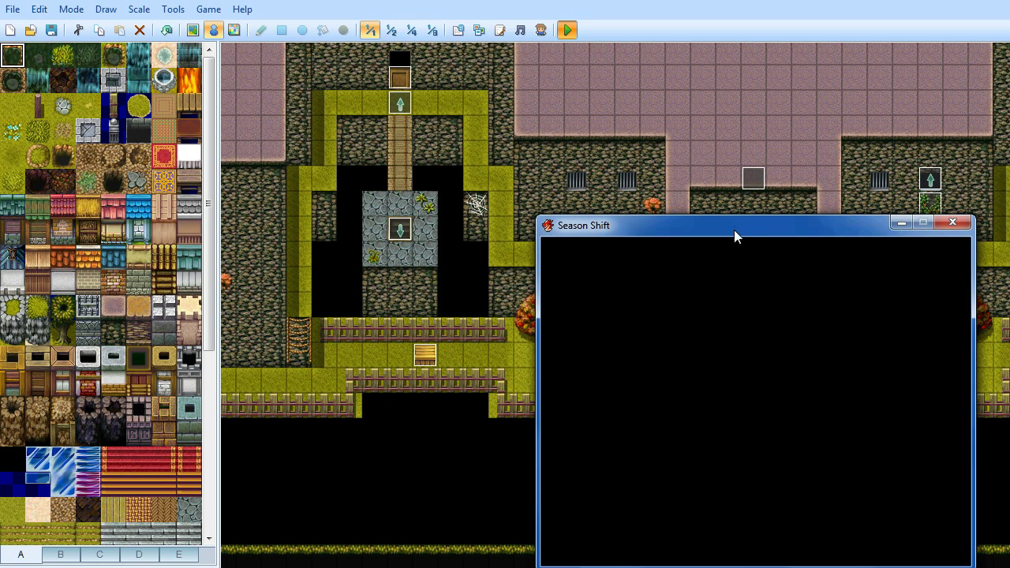
left_click_drag(733, 229, 514, 115)
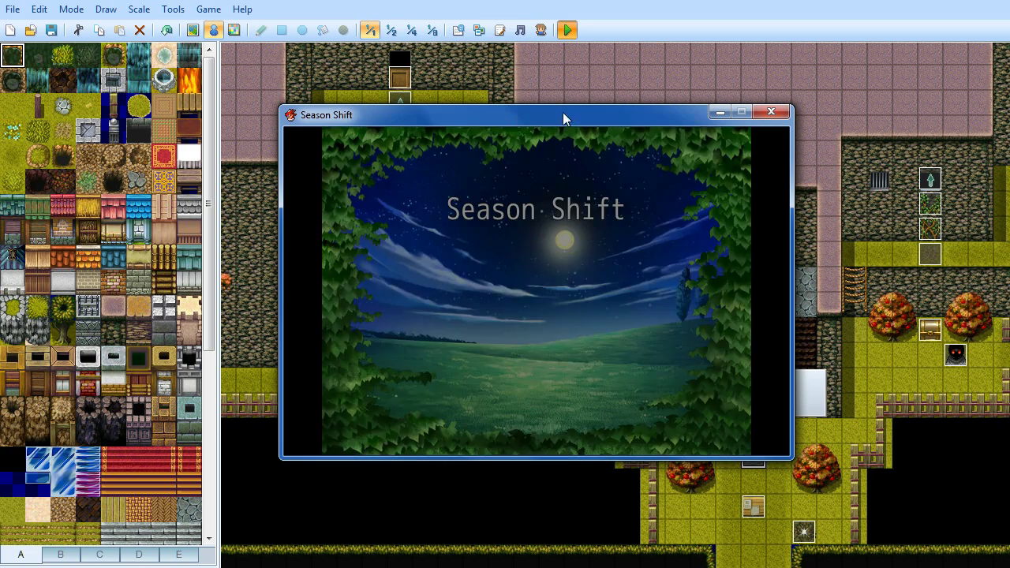
Start a New Game and create a Male, Old character, accepting the default name
key("Up")
key("Return")
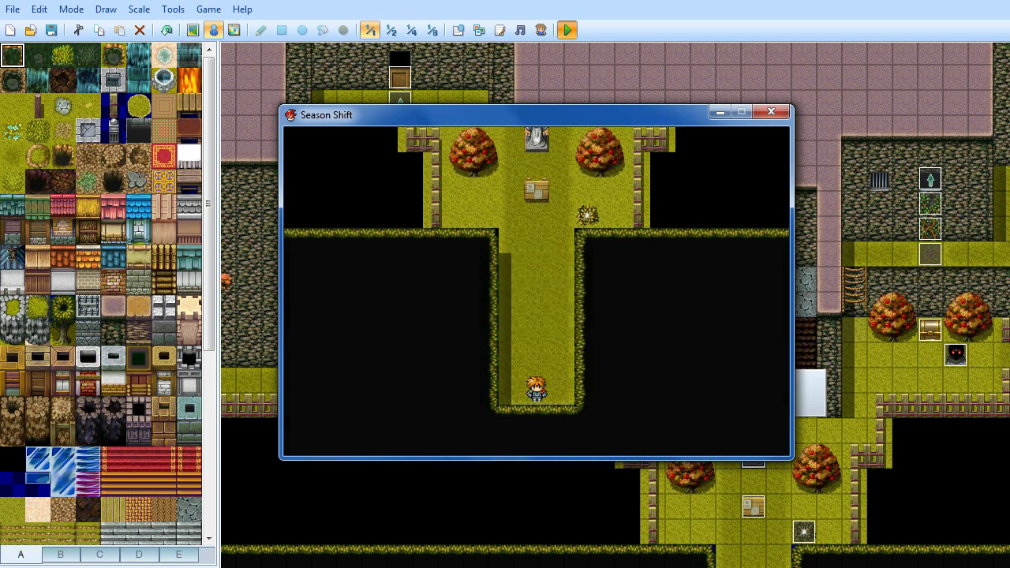
key("Return")
key("Return")
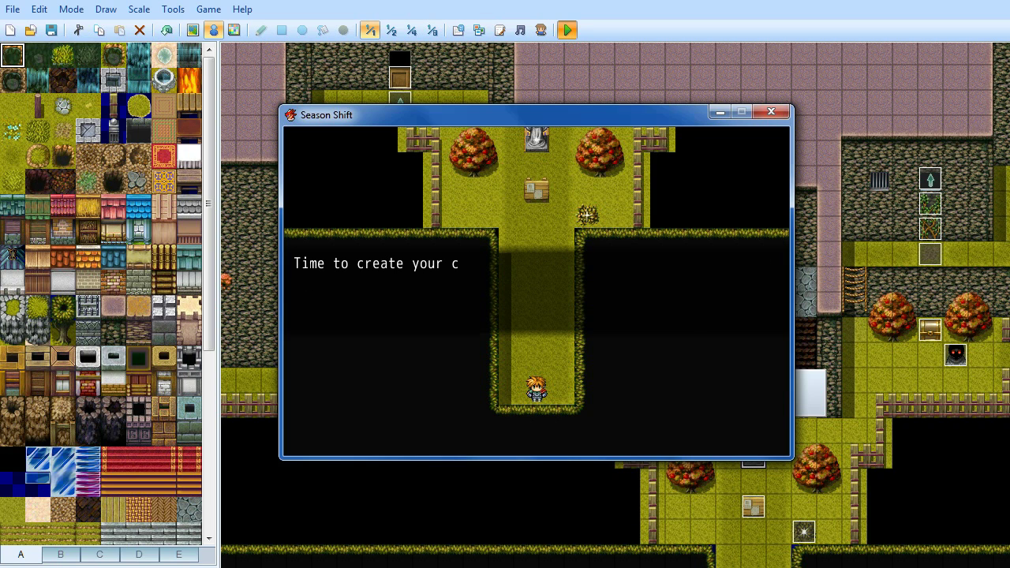
key("Return")
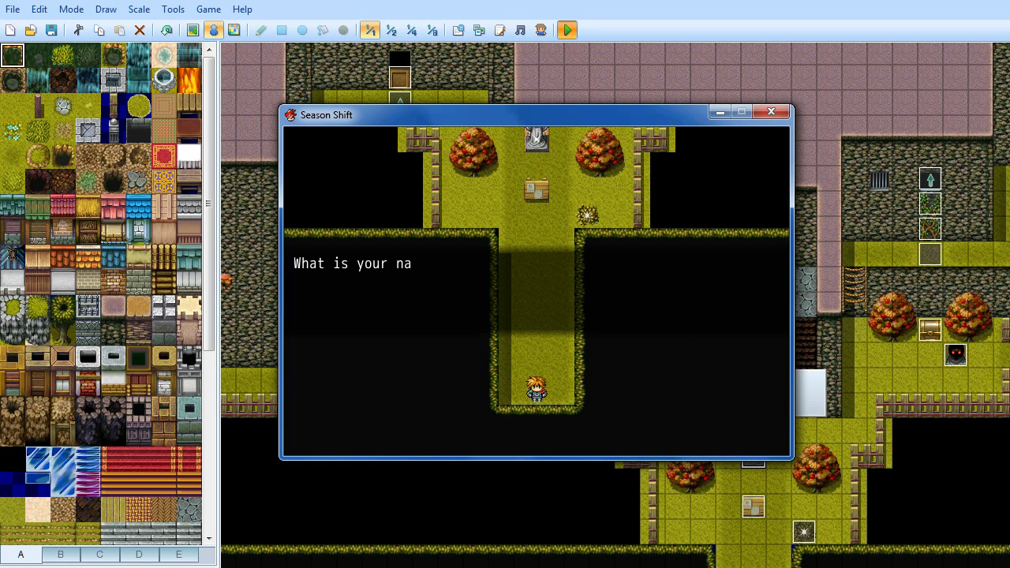
key("Return")
key("Left")
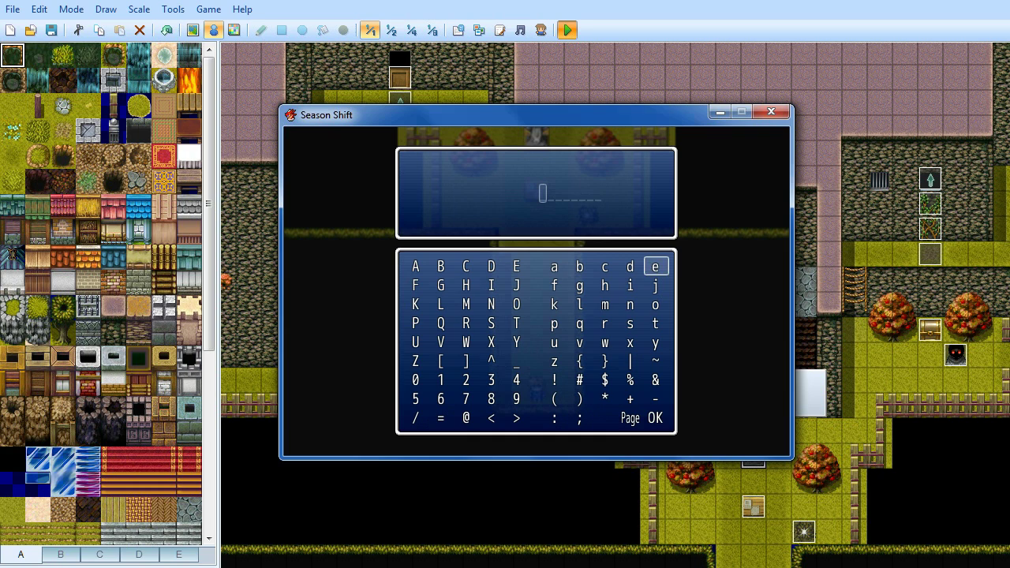
key("Up")
key("Up")
key("Left")
key("Right")
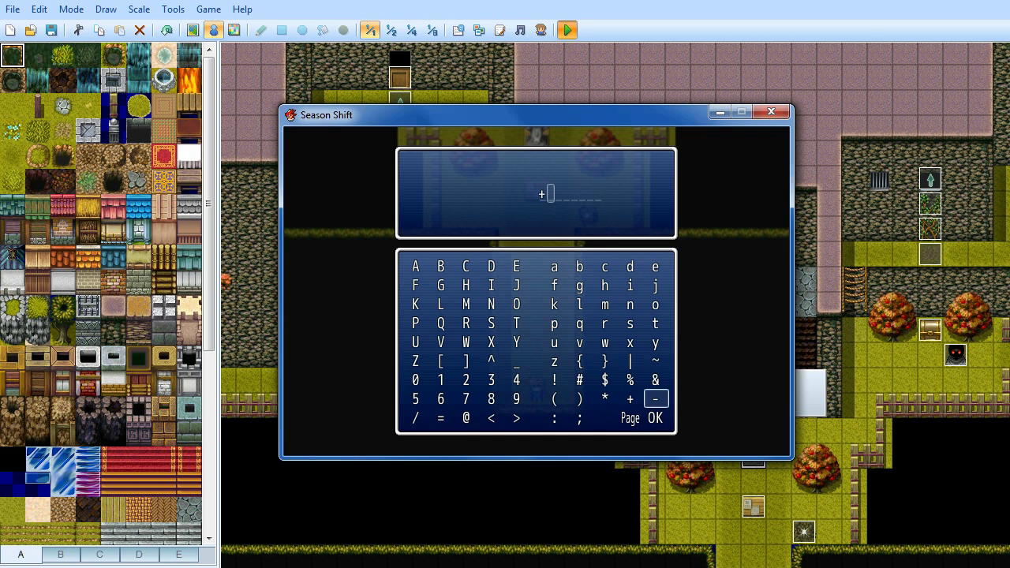
key("Down")
key("Return")
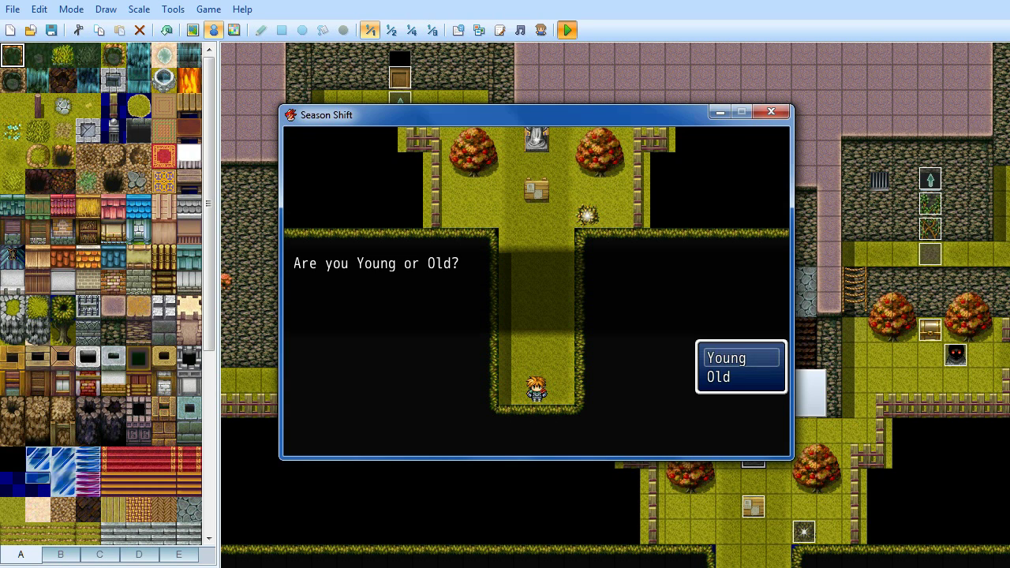
key("Down")
key("Return")
Walk the hero to the sparkle and pick up the Vine Seeds
key("Up")
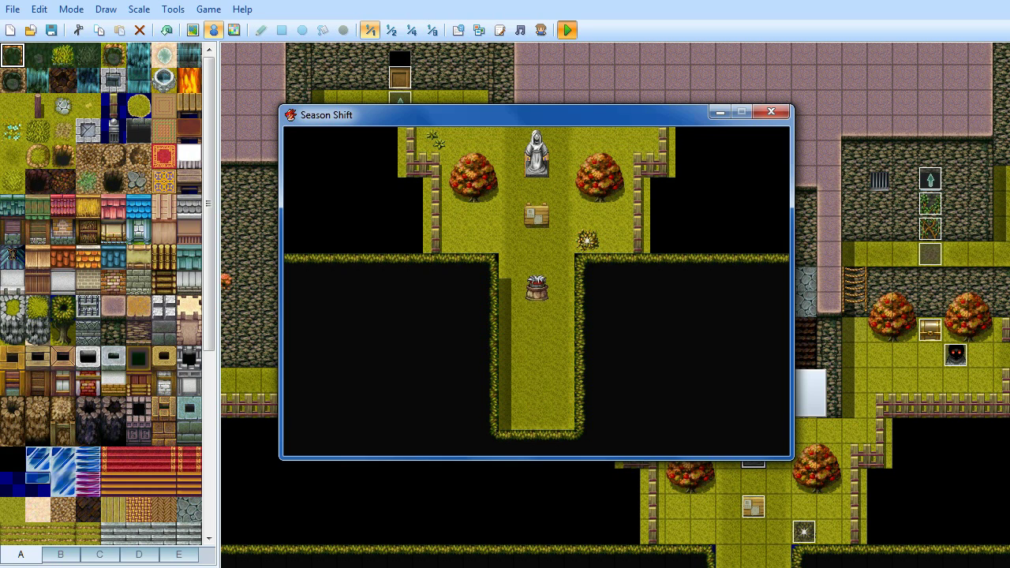
key("Right")
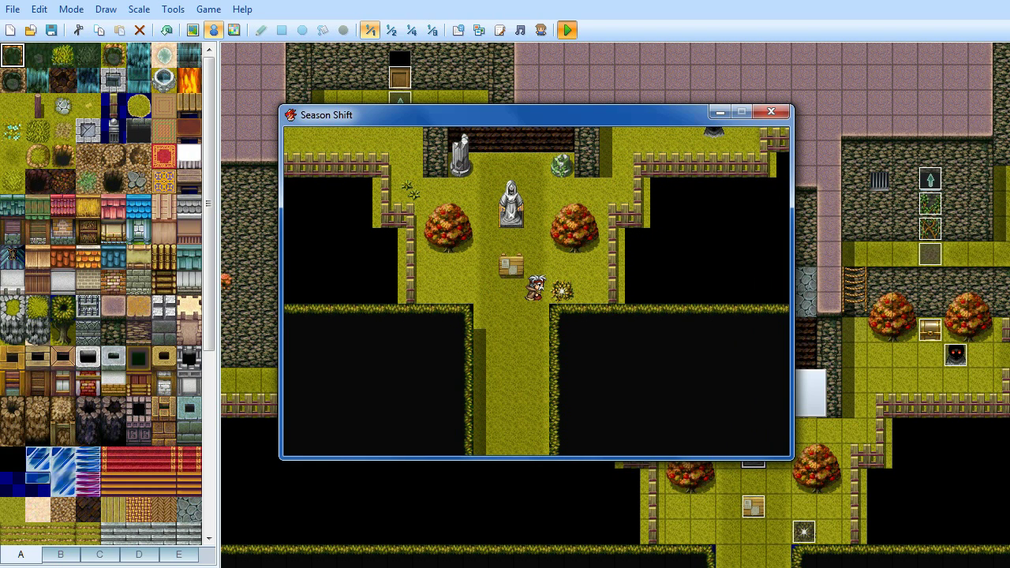
key("Return")
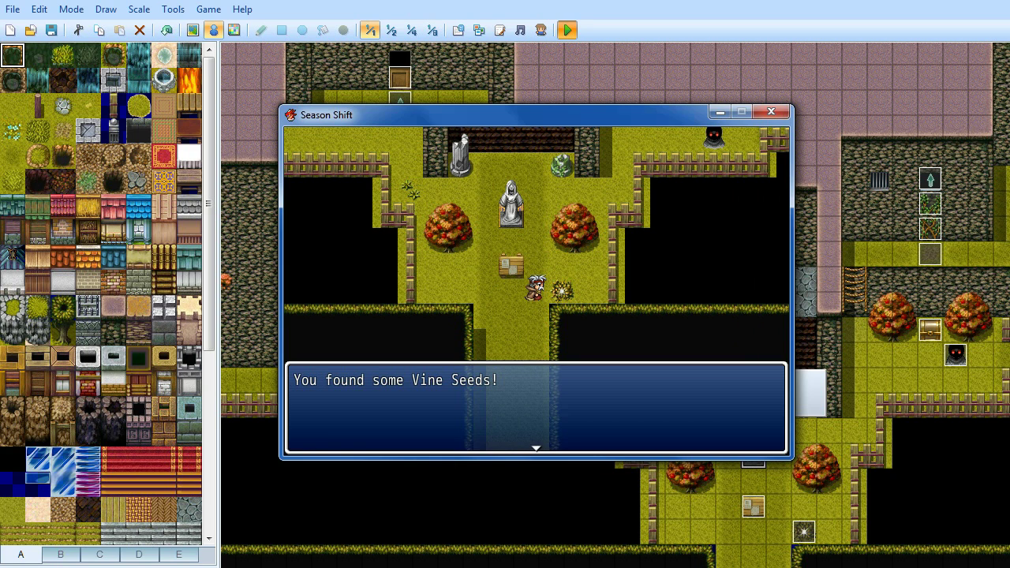
key("Return")
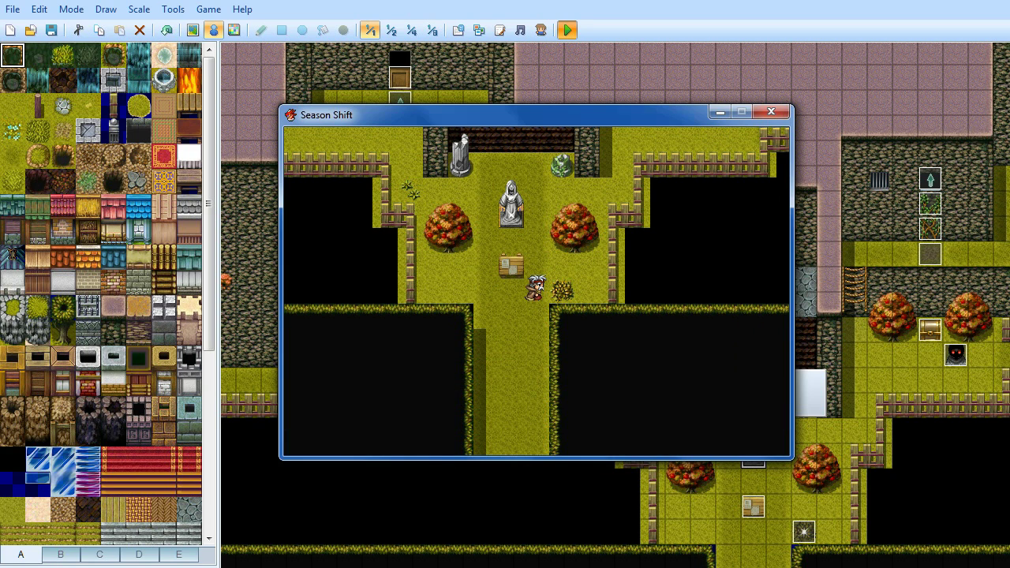
Walk the hero to the statue and talk to it to bring up the Change Season menu
key("Up")
key("Up")
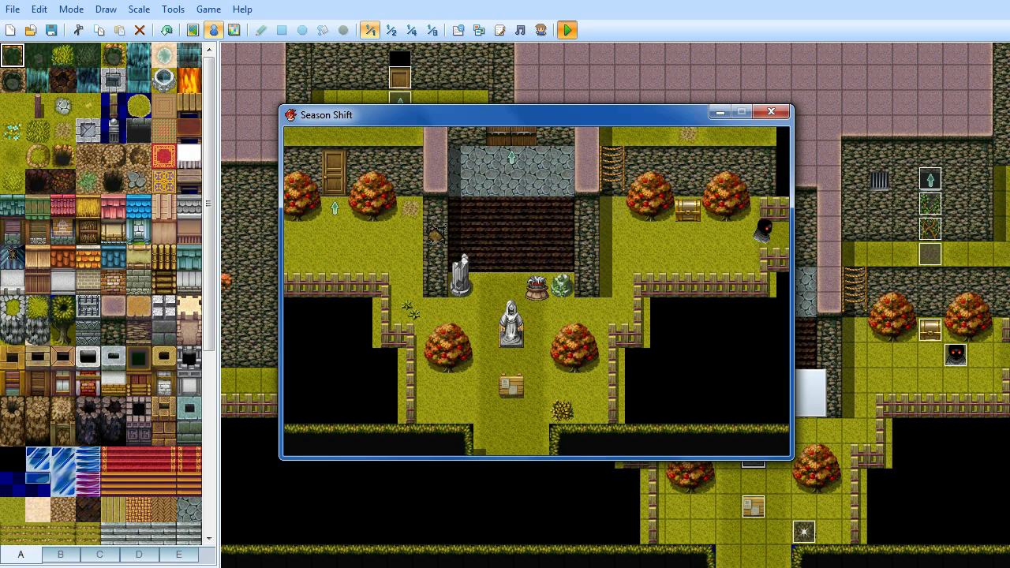
key("Down")
key("Left")
key("Up")
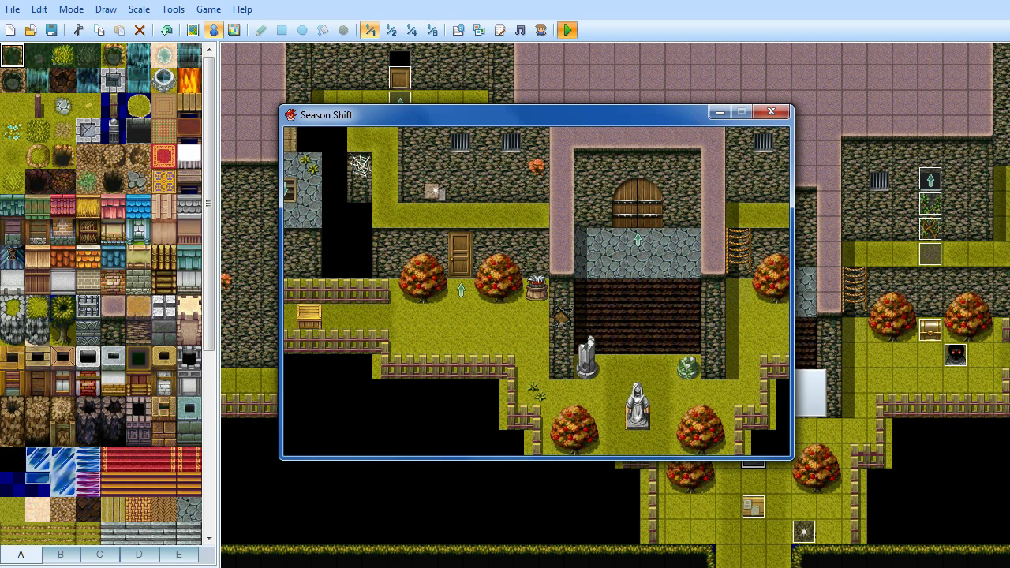
key("Down")
key("Right")
key("Down")
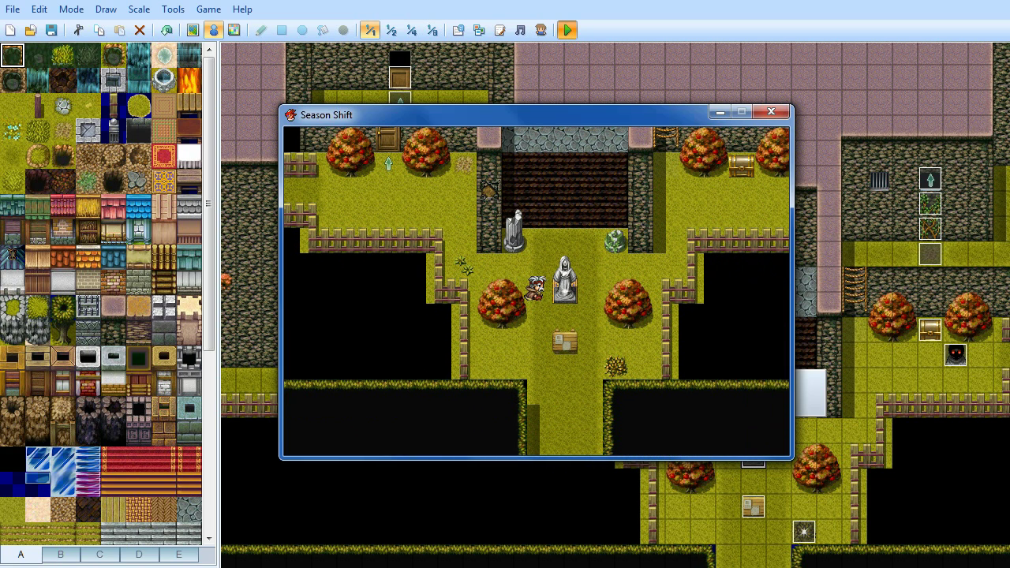
key("Down")
key("Right")
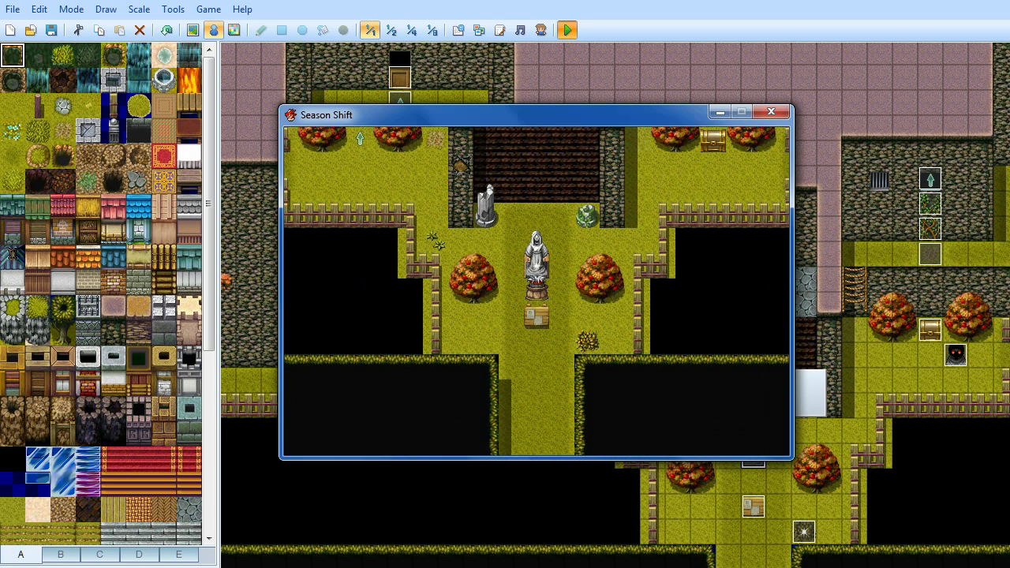
key("Up")
key("Return")
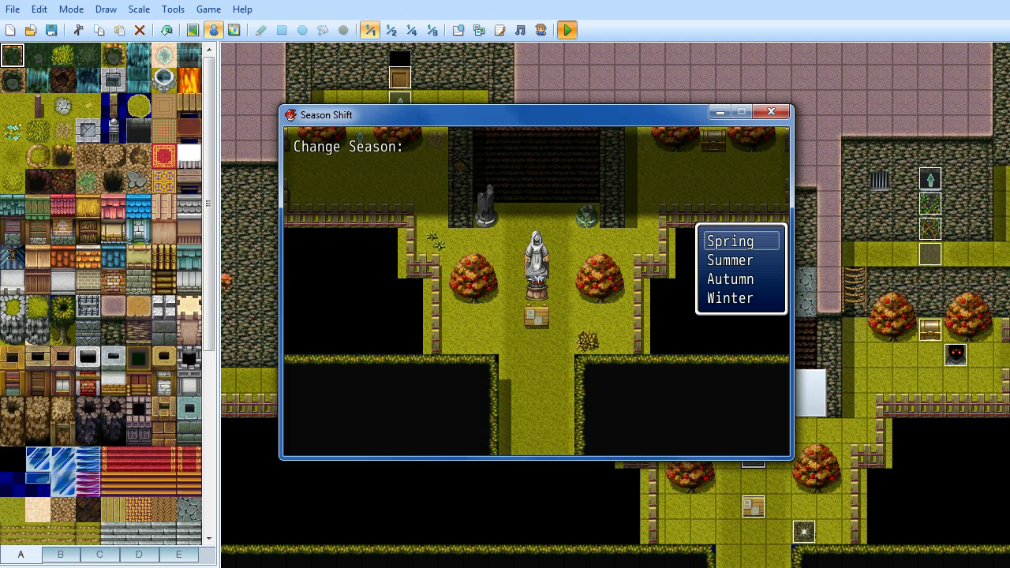
Choose Spring as the season and walk the hero around the map
key("Return")
key("Left")
key("Left")
key("Left")
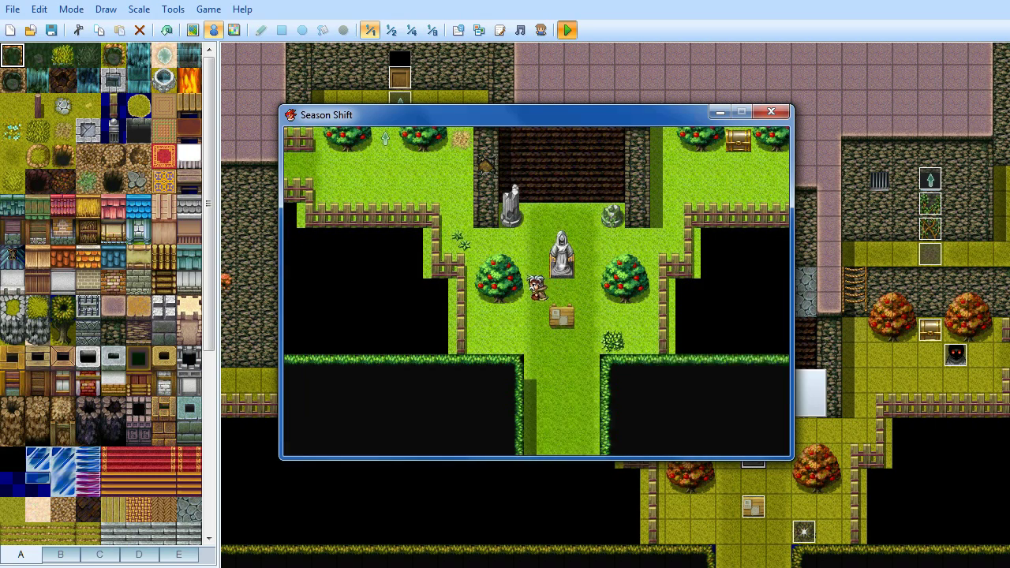
key("Up")
key("Up")
key("Up")
key("Up")
key("Up")
key("Up")
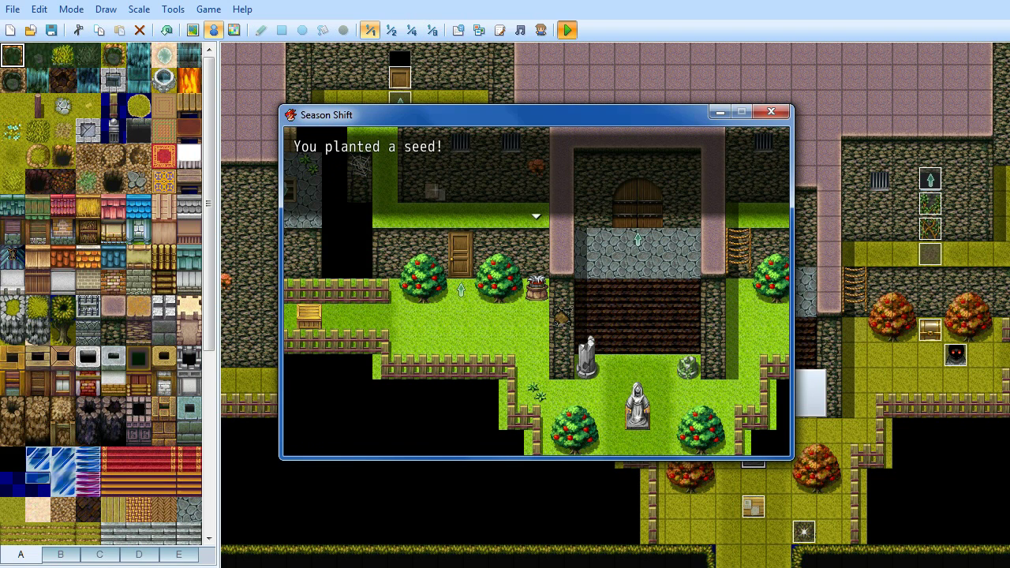
key("Down")
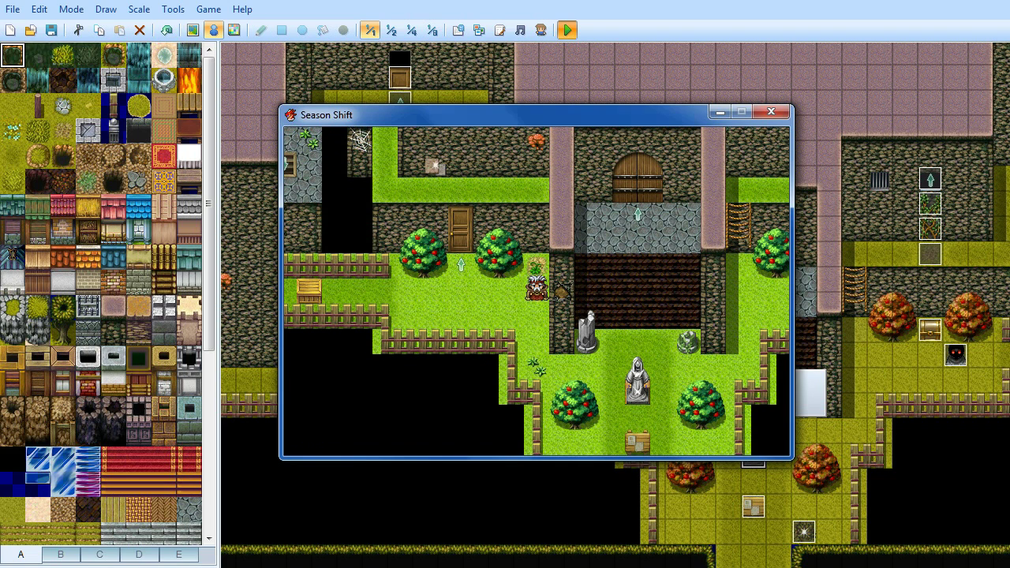
key("Down")
key("Down")
key("Down")
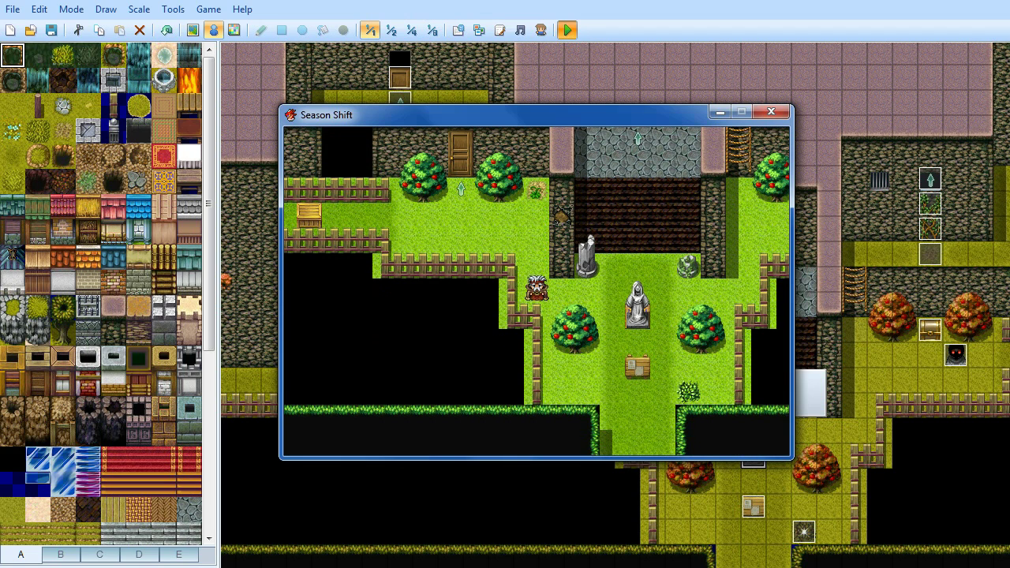
Walk back to face the statue and confirm Summer as the new season
key("Left")
key("Left")
key("Down")
key("Right")
key("Down")
key("Right")
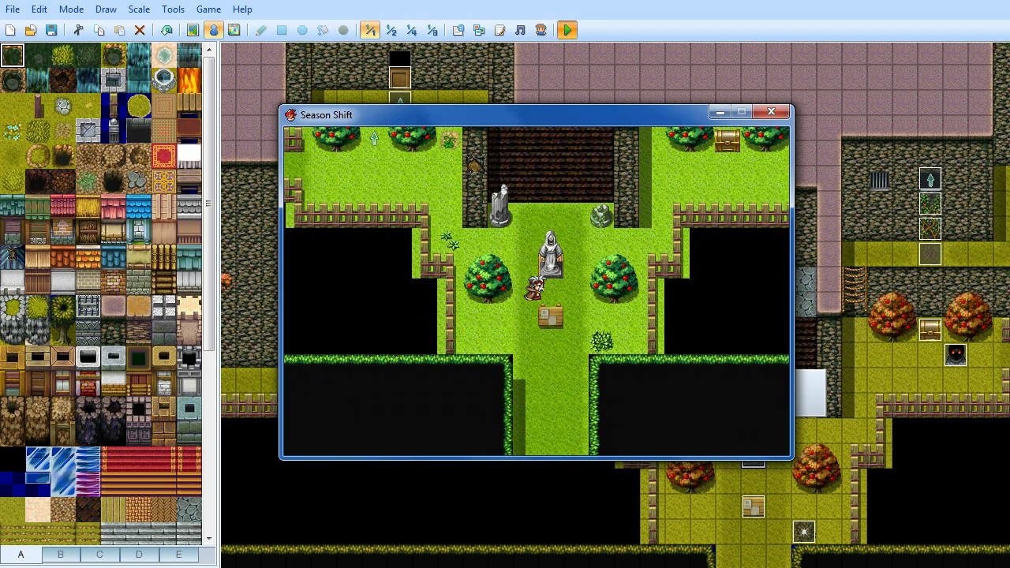
key("Up")
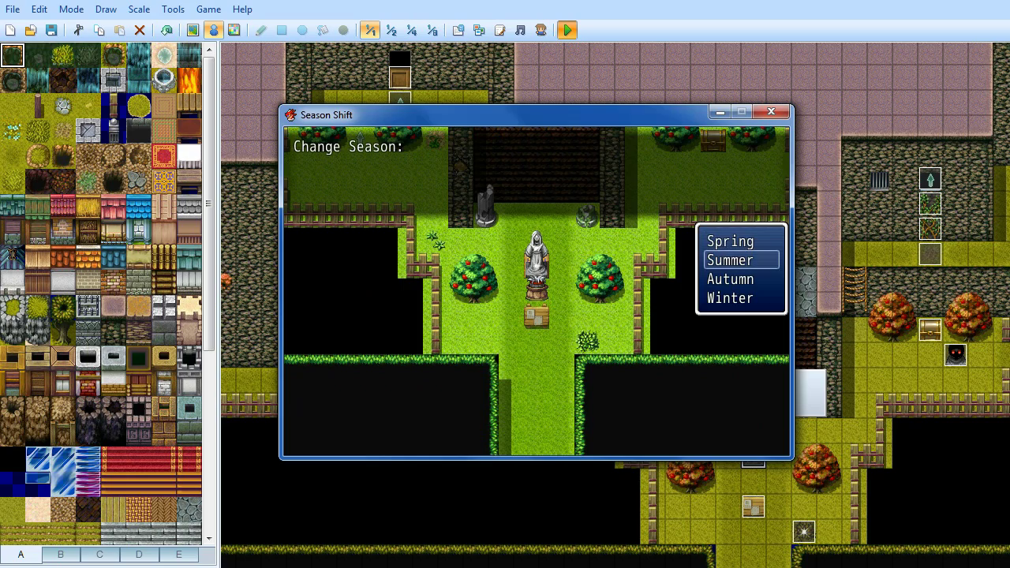
key("Return")
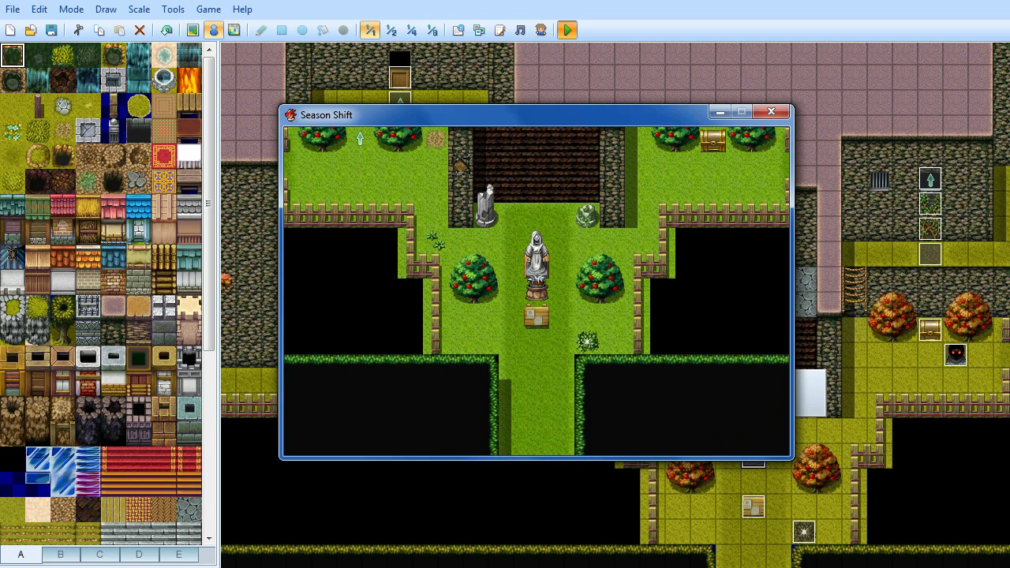
Talk to the statue and pick Winter so the map turns snowy
key("Return")
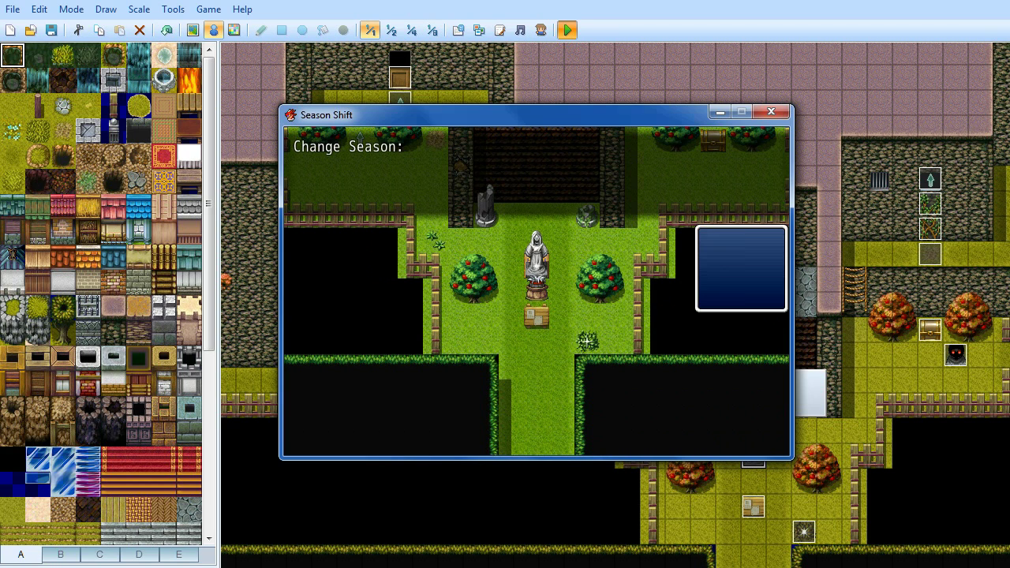
key("Down")
key("Return")
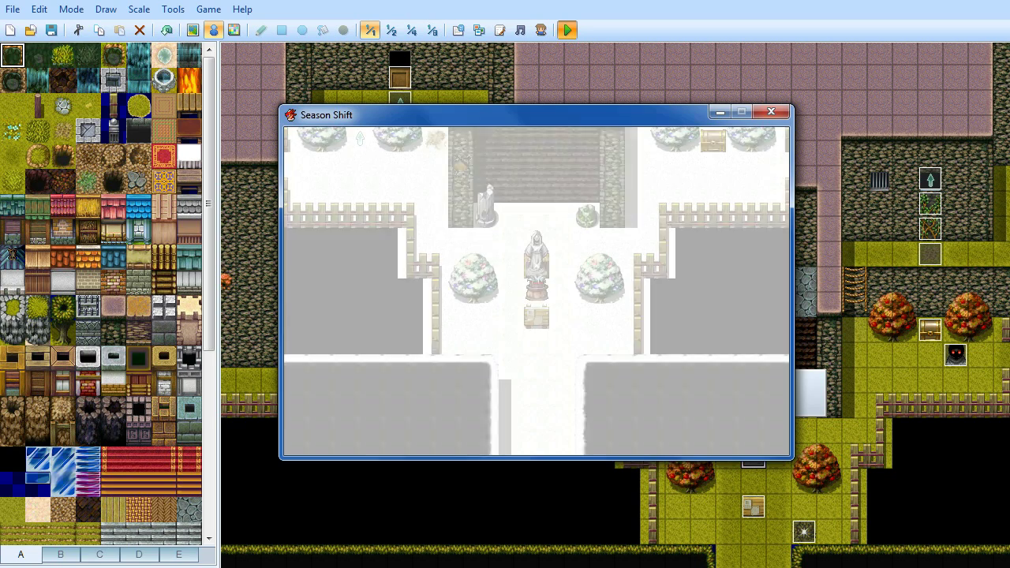
Walk left and up, then push the ice block left across the gaps
key("Left")
key("Up")
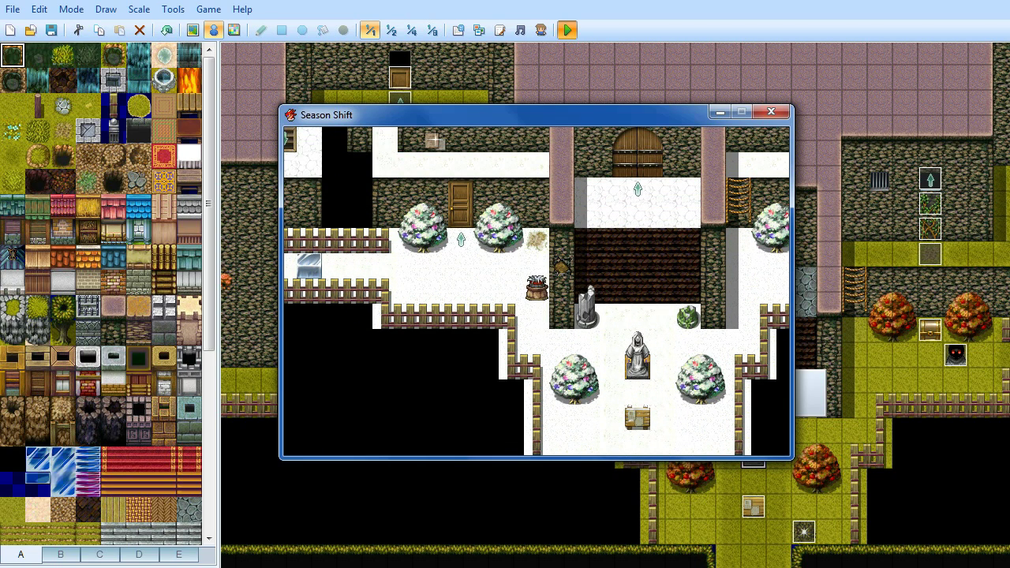
key("Up")
key("Left")
key("Left")
key("Left")
key("Left")
key("Left")
key("Left")
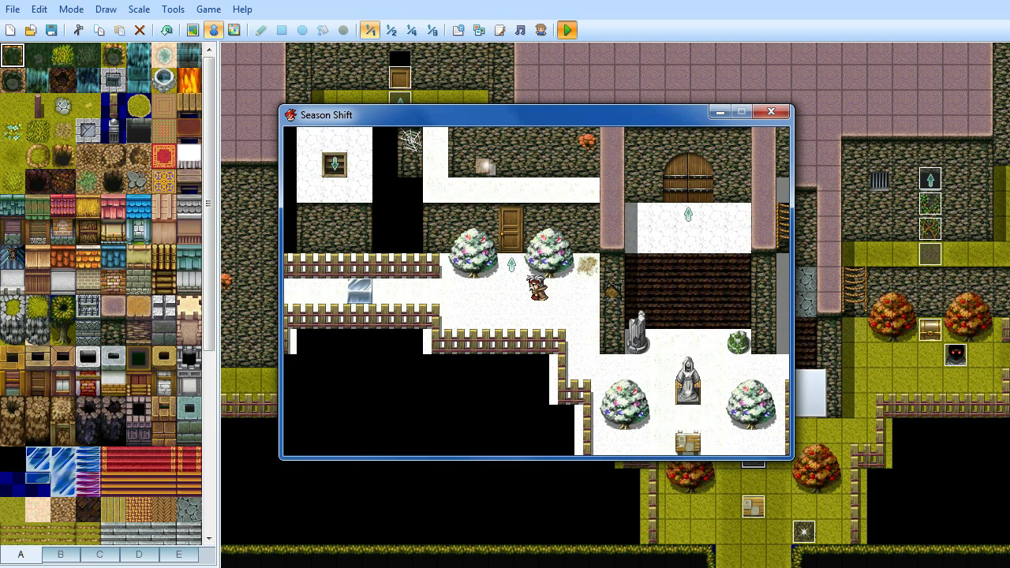
key("Left")
key("Left")
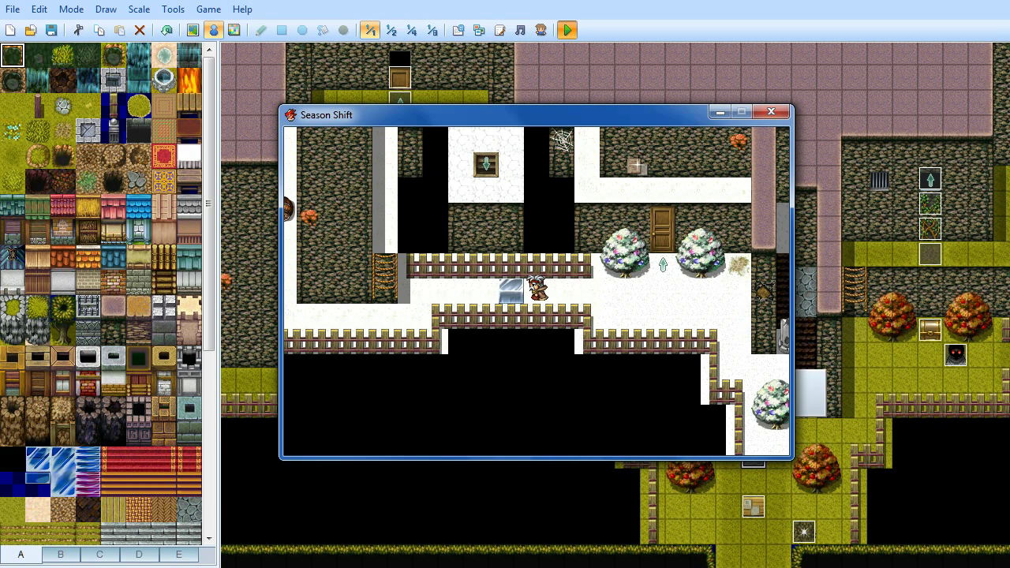
key("Left")
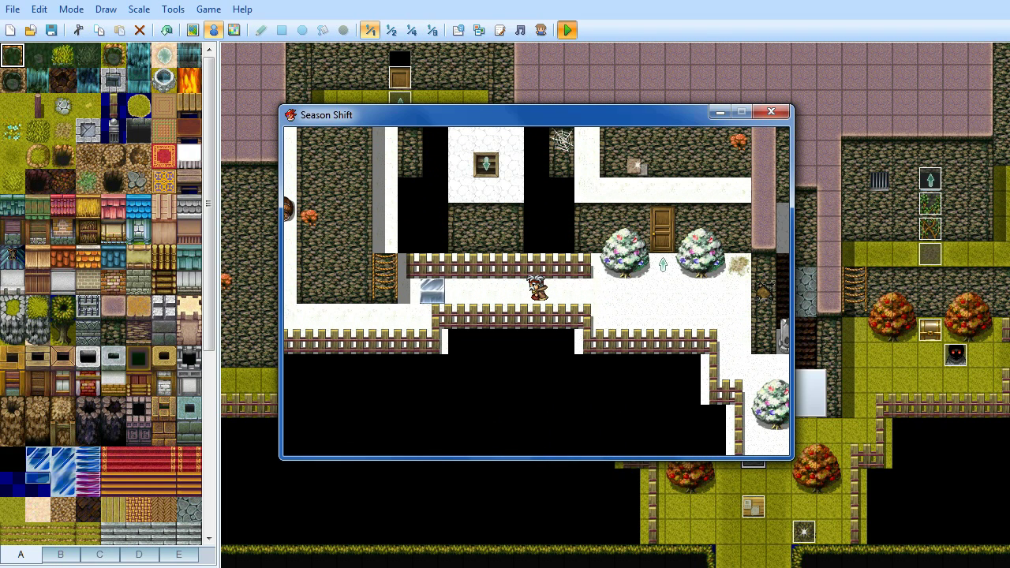
Walk back right and down to stand below the statue
key("Right")
key("Right")
key("Right")
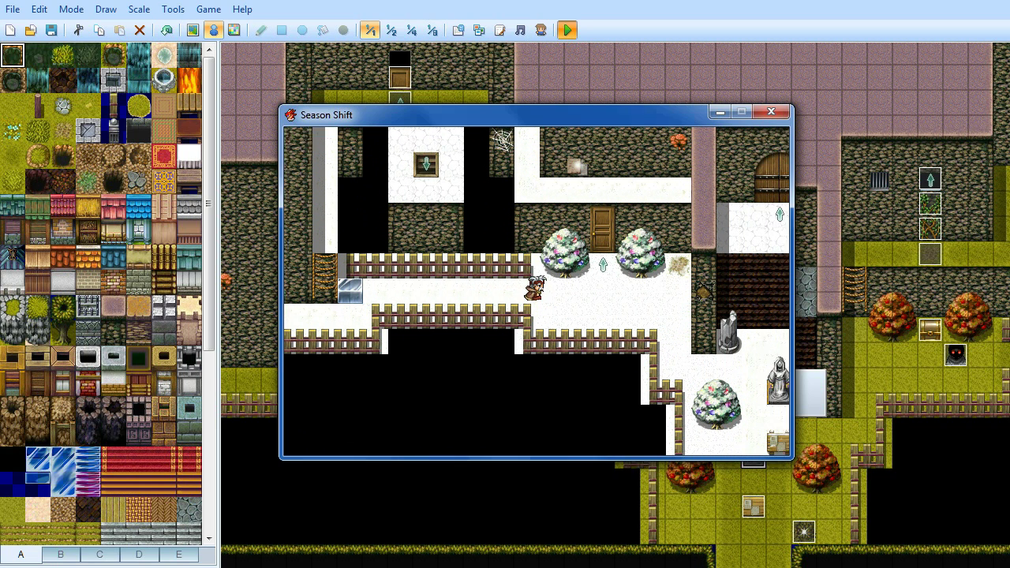
key("Right")
key("Right")
key("Right")
key("Right")
key("Right")
key("Right")
key("Down")
key("Down")
key("Down")
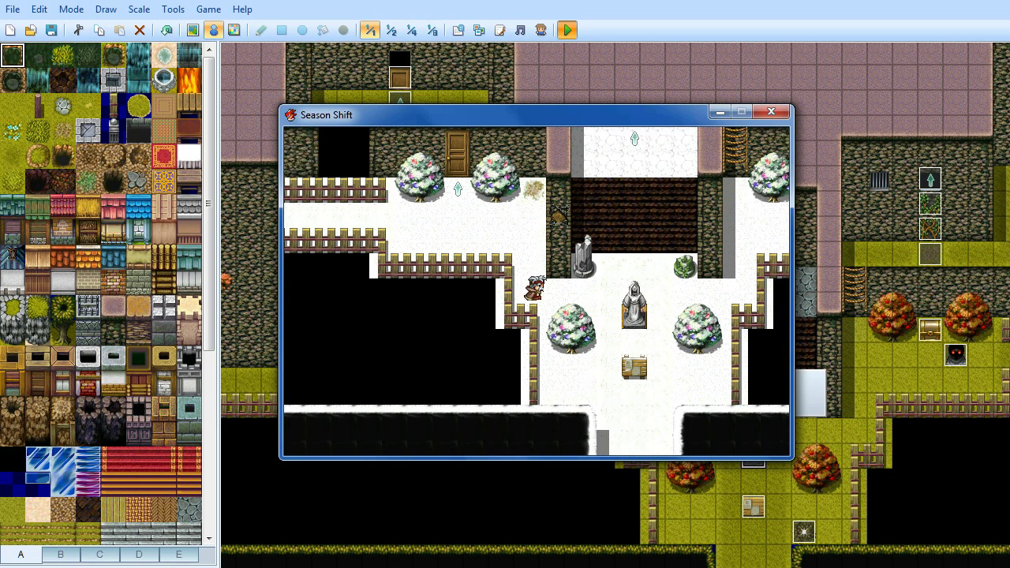
key("Right")
key("Right")
key("Right")
key("Right")
key("Down")
key("Down")
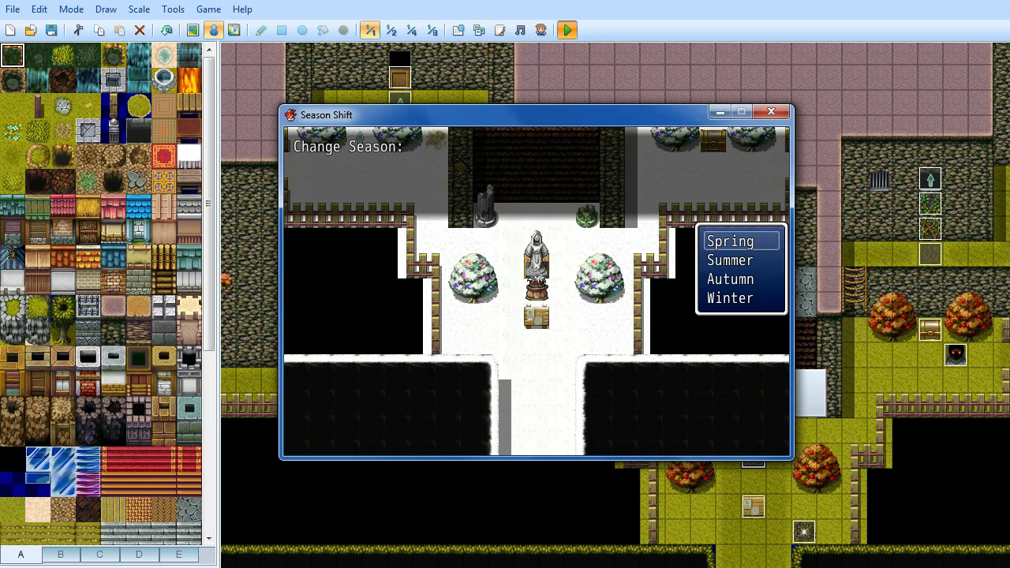
Confirm Spring so the snow disappears, then walk west toward the ladder
key("Return")
key("Left")
key("Left")
key("Left")
key("Left")
key("Left")
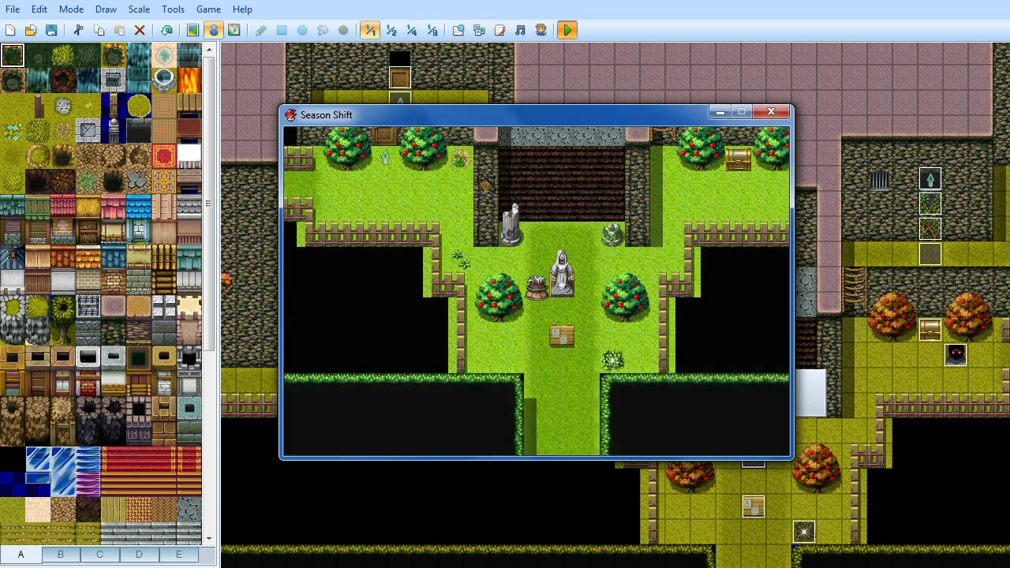
key("Up")
key("Up")
key("Up")
key("Up")
key("Left")
key("Left")
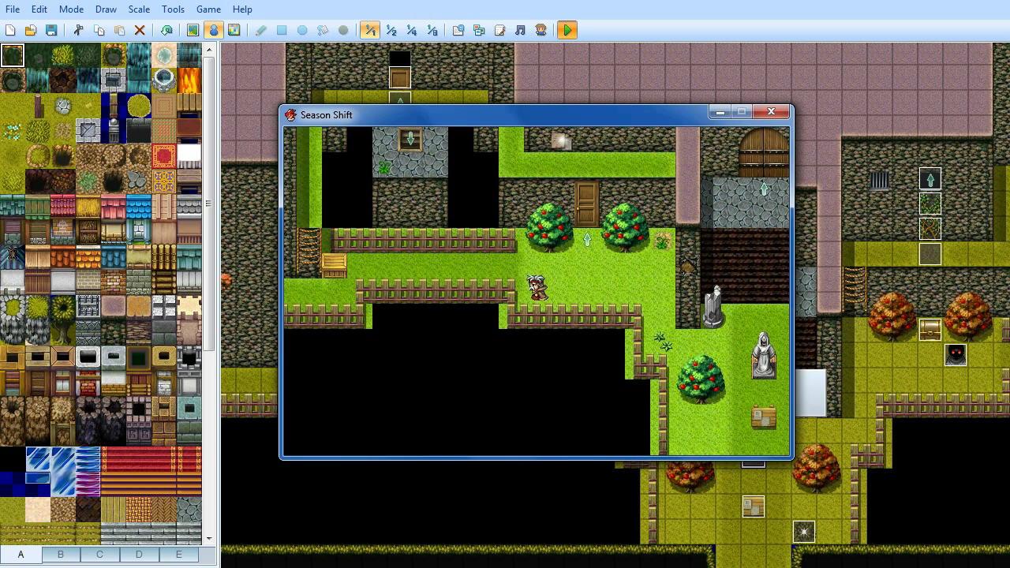
key("Up")
key("Left")
key("Left")
key("Left")
key("Left")
key("Left")
key("Left")
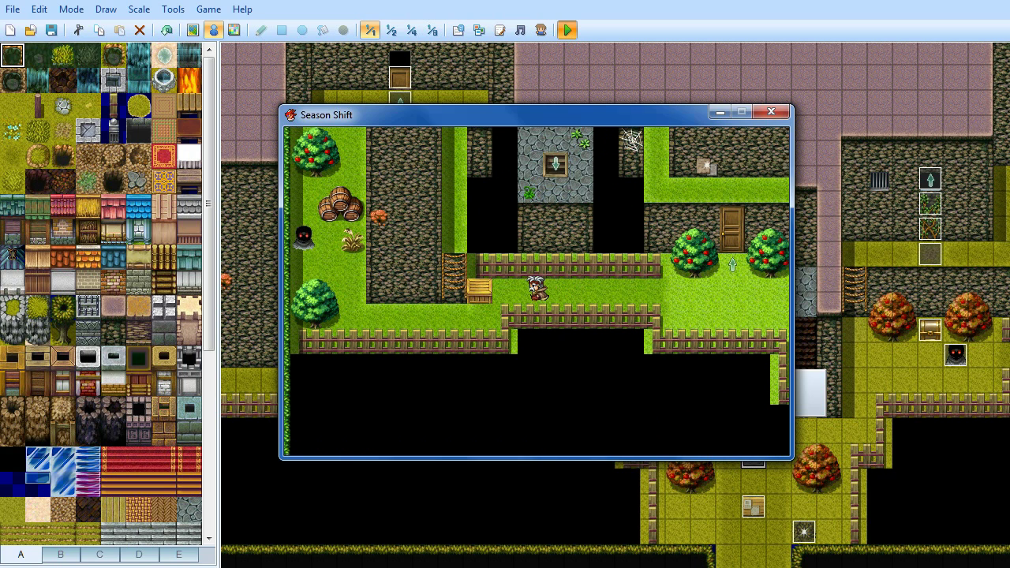
key("Left")
key("Left")
key("Left")
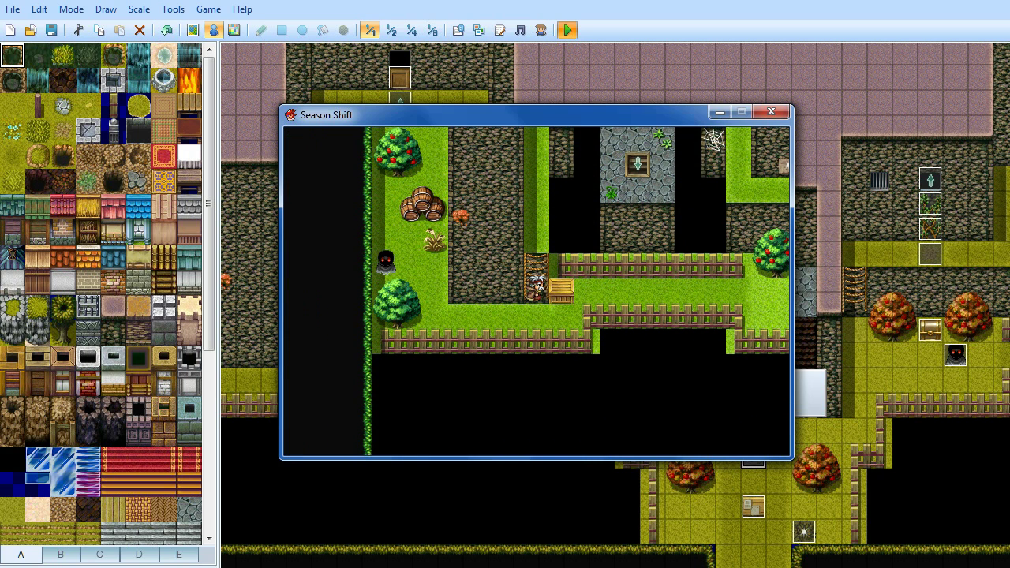
Step around near the ladder, then walk back right and down to the statue
key("Left")
key("Left")
key("Right")
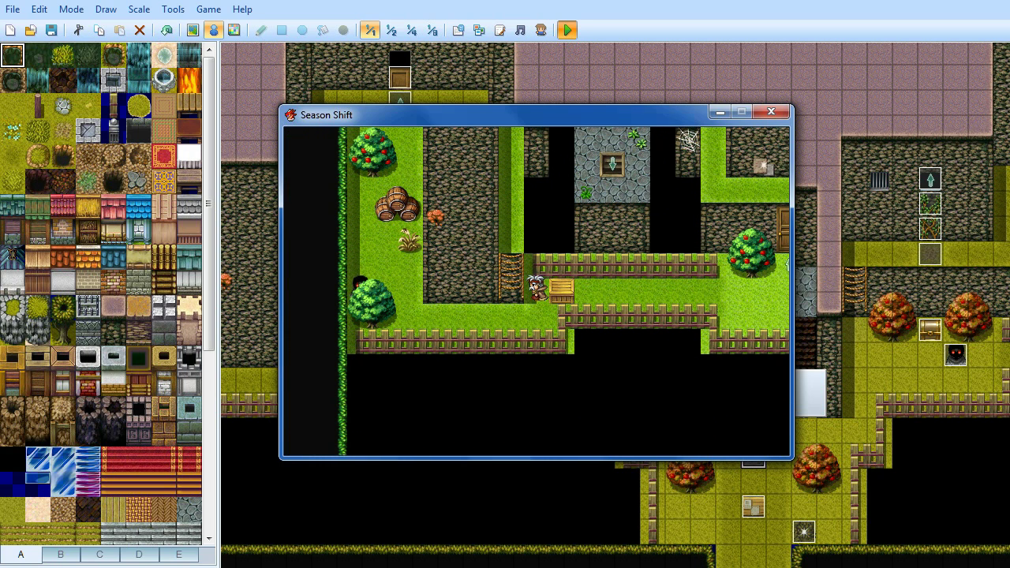
key("Right")
key("Right")
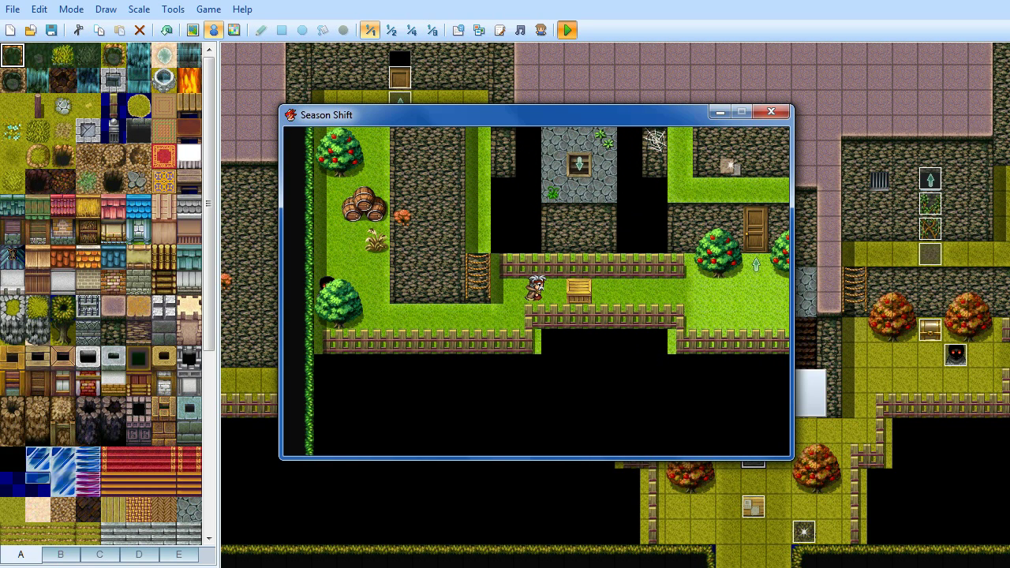
key("Right")
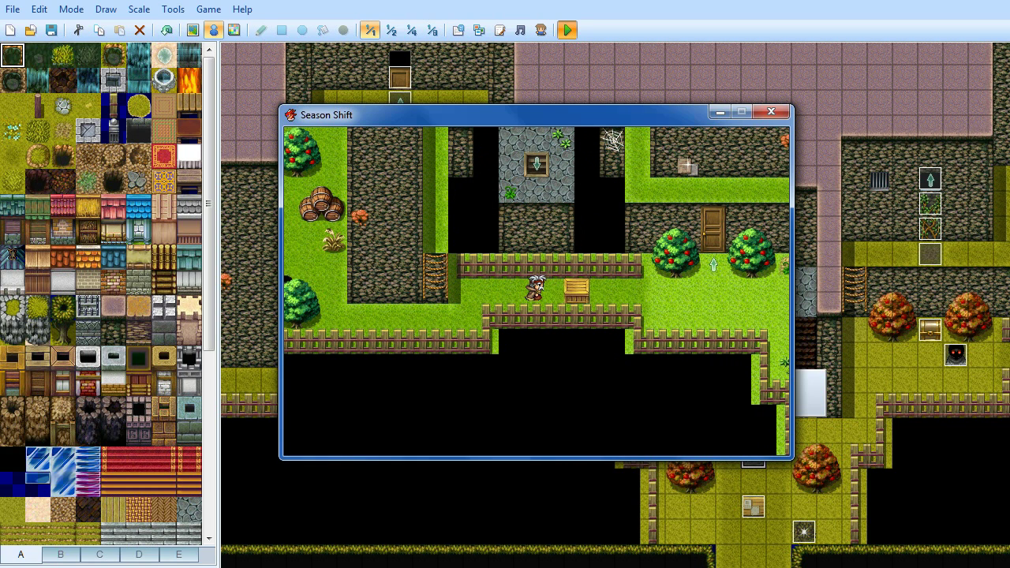
key("Right")
key("Right")
key("Right")
key("Right")
key("Right")
key("Right")
key("Right")
key("Down")
key("Down")
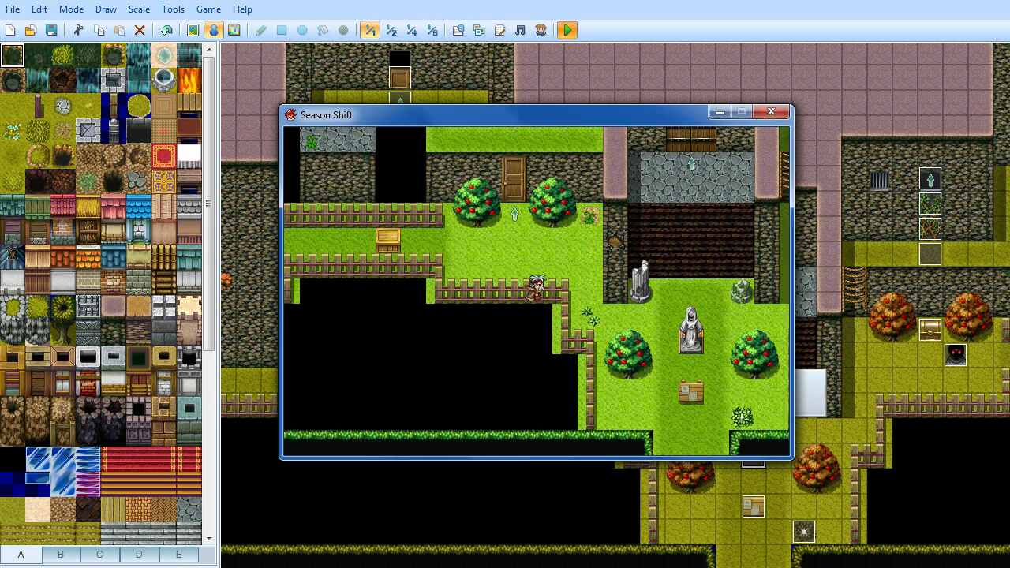
key("Right")
key("Right")
key("Right")
key("Right")
key("Right")
key("Right")
key("Down")
key("Down")
key("Down")
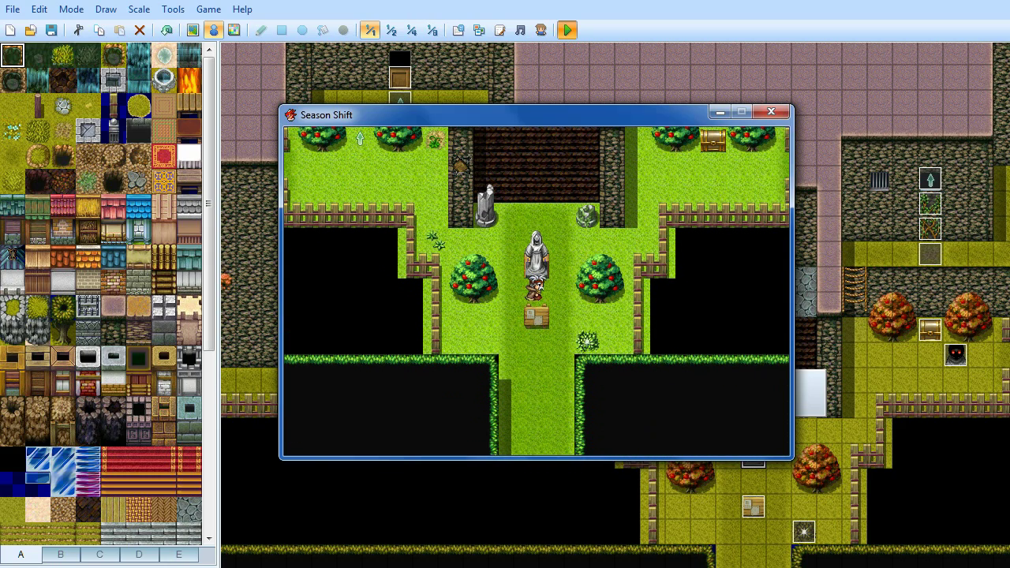
Confirm Summer as the season and walk the hero over to the chest
key("Return")
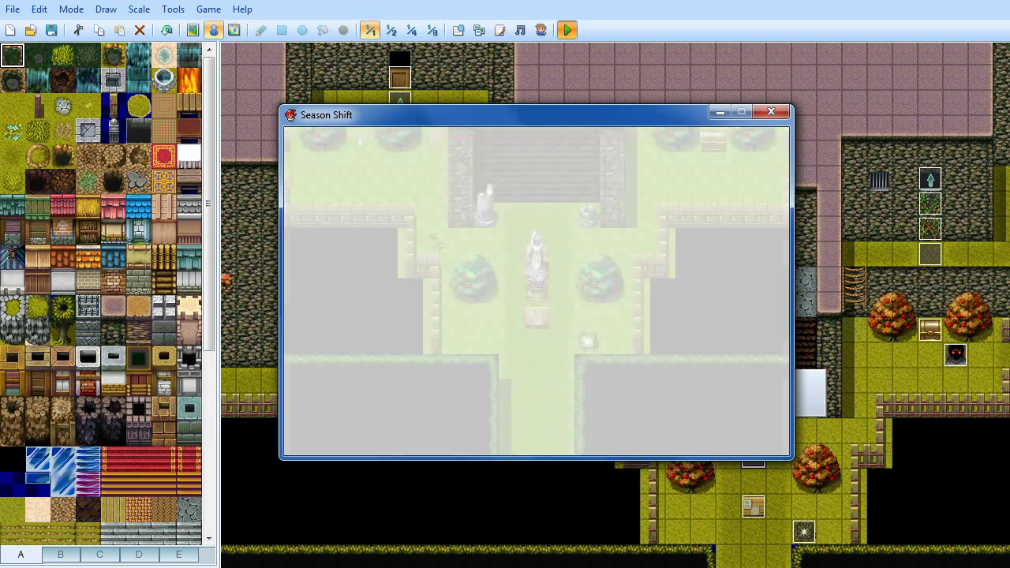
key("Down")
key("Down")
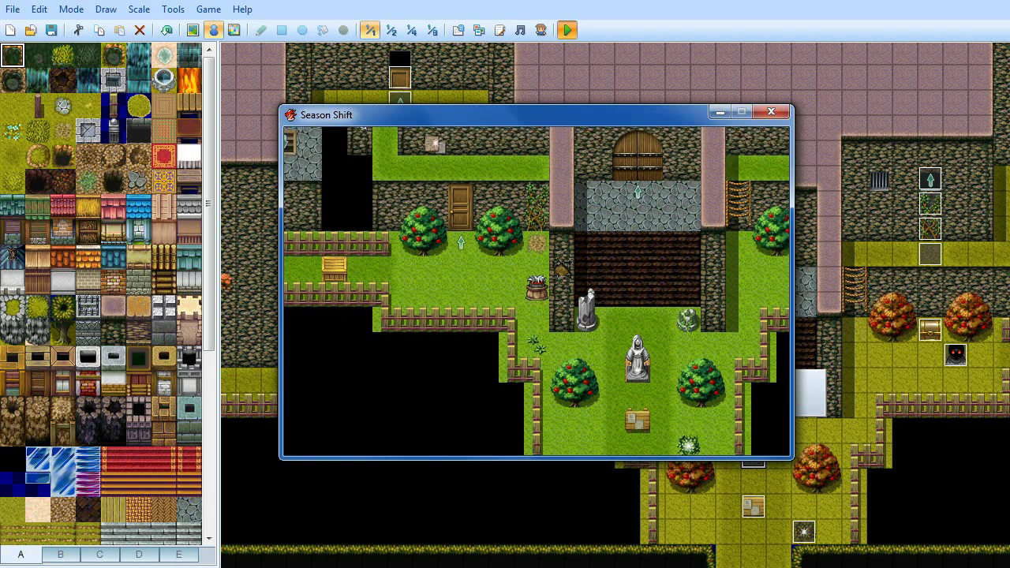
key("Up")
key("Left")
Walk back and stop on the tile just above the statue
key("Right")
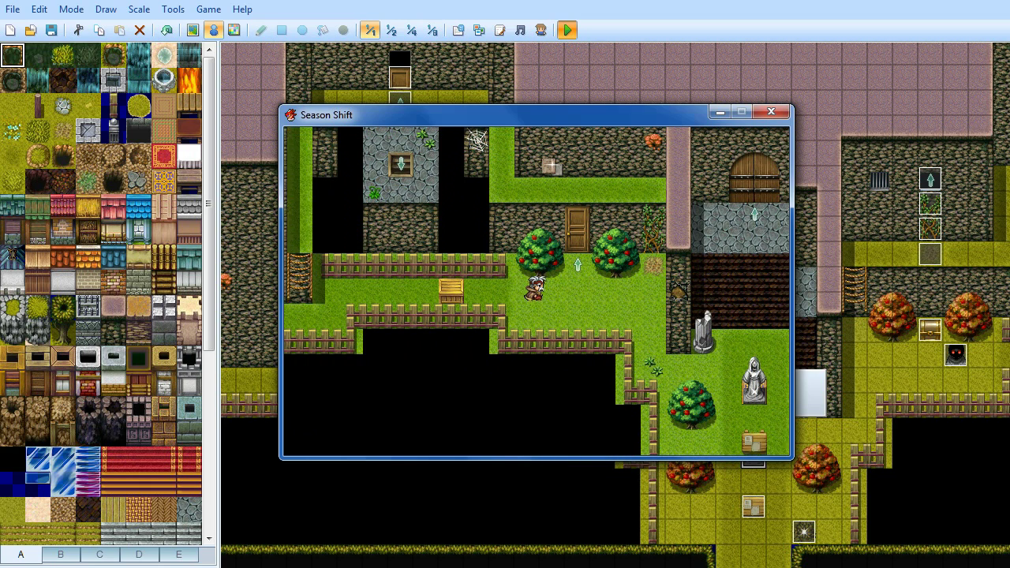
key("Down")
key("Right")
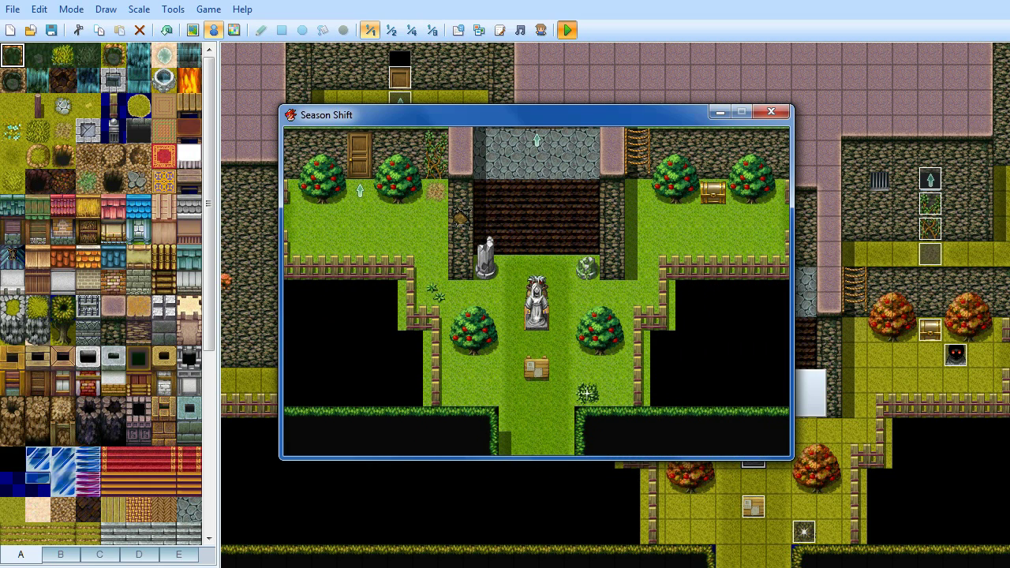
key("Up")
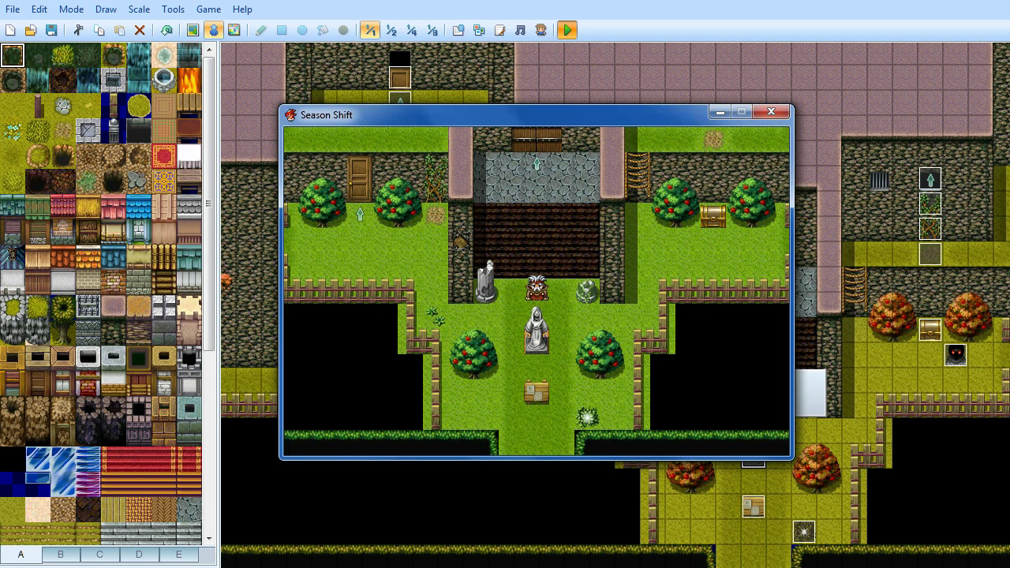